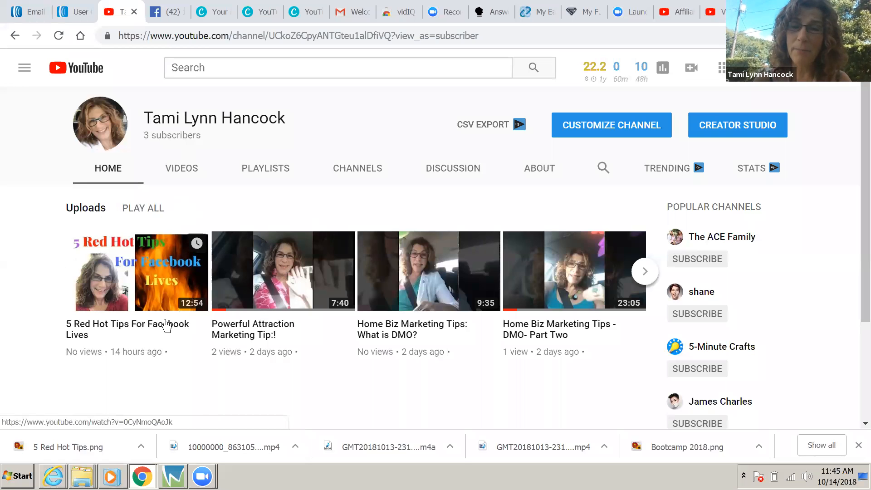
# Open the "Boot camp testimony 9/18" video for editing from the full video list in Creator Studio.
pyautogui.click(182, 171)
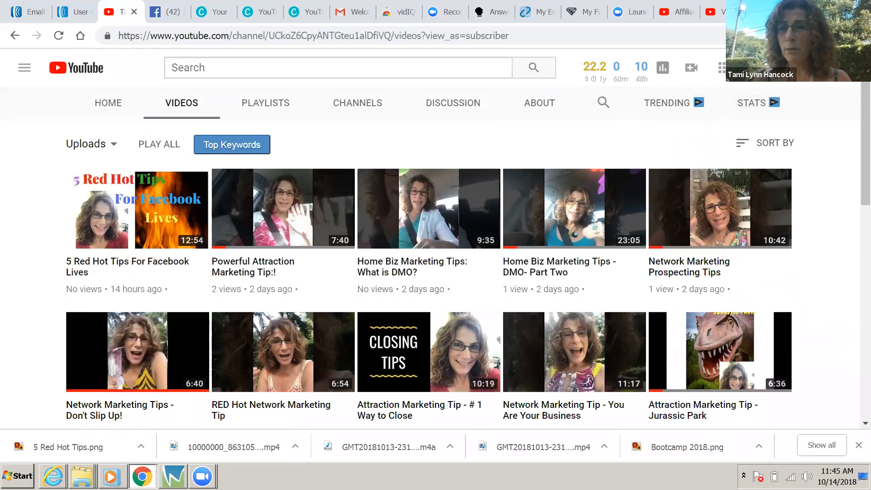
pyautogui.click(853, 67)
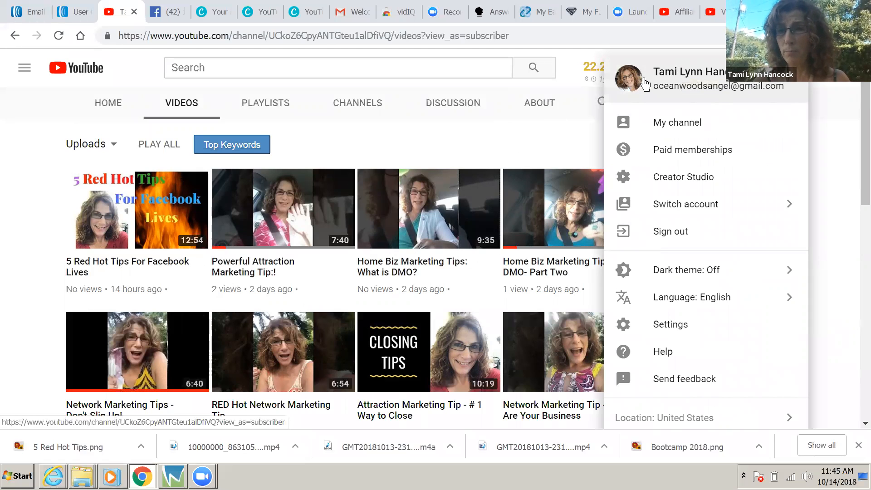
pyautogui.click(661, 178)
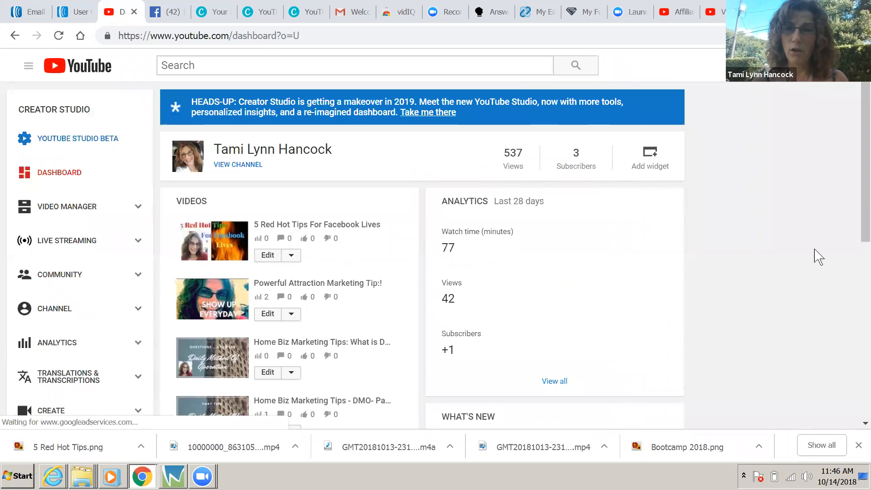
pyautogui.moveTo(861, 172); pyautogui.dragTo(857, 233)
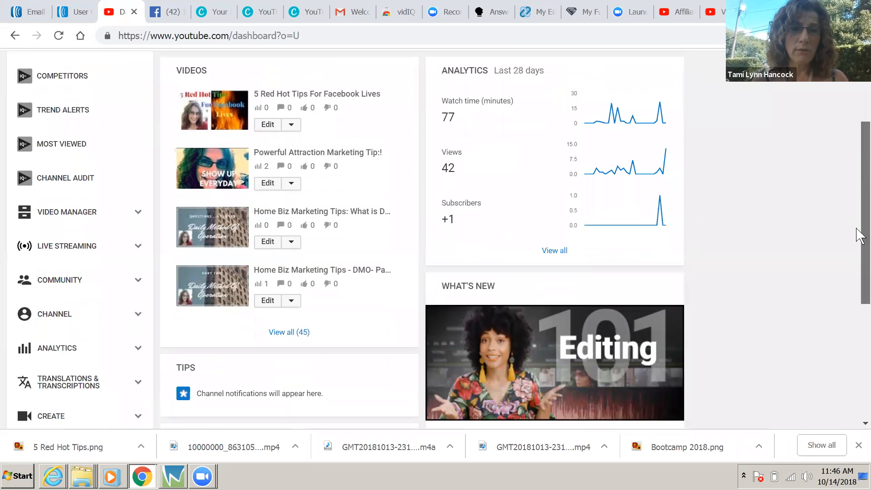
pyautogui.click(285, 333)
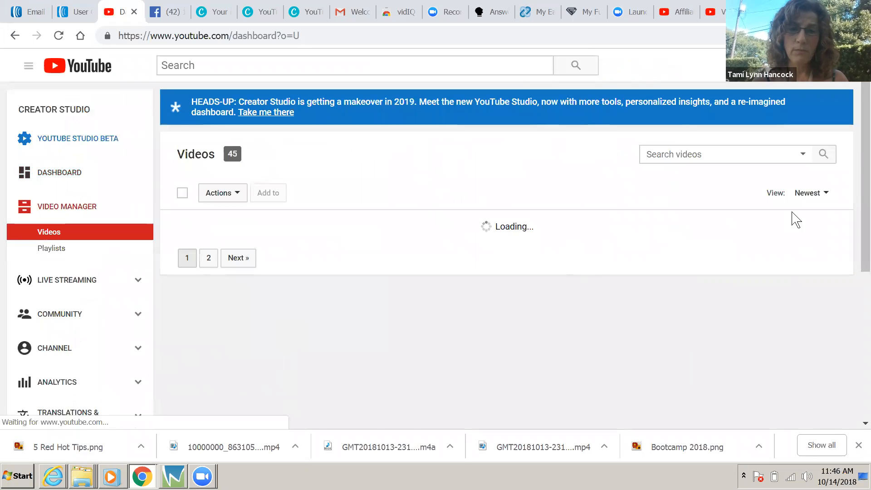
pyautogui.moveTo(860, 94); pyautogui.dragTo(860, 333)
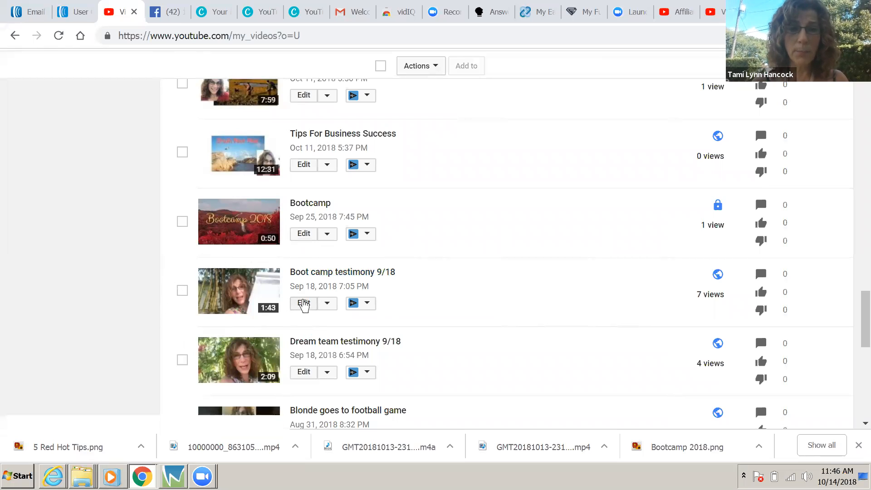
pyautogui.click(303, 303)
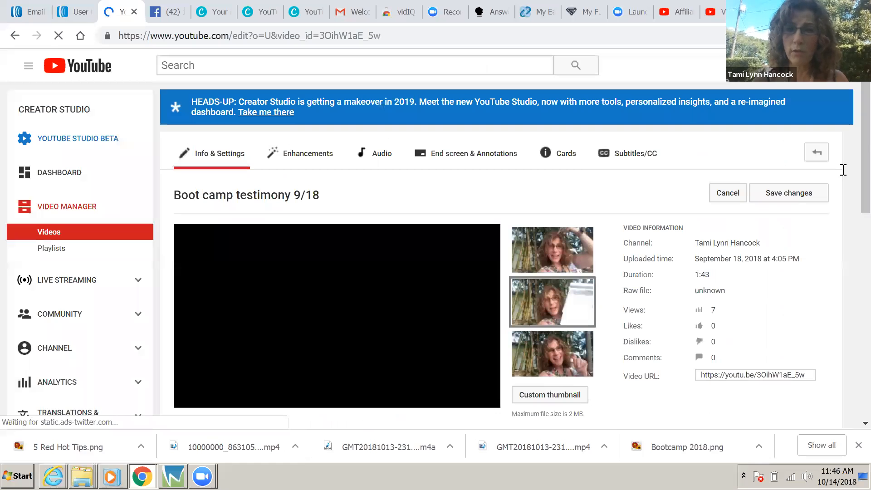
# Change the title of the video to "Network Marketing Tips and Tricks".
pyautogui.scroll(-2, 860, 161)
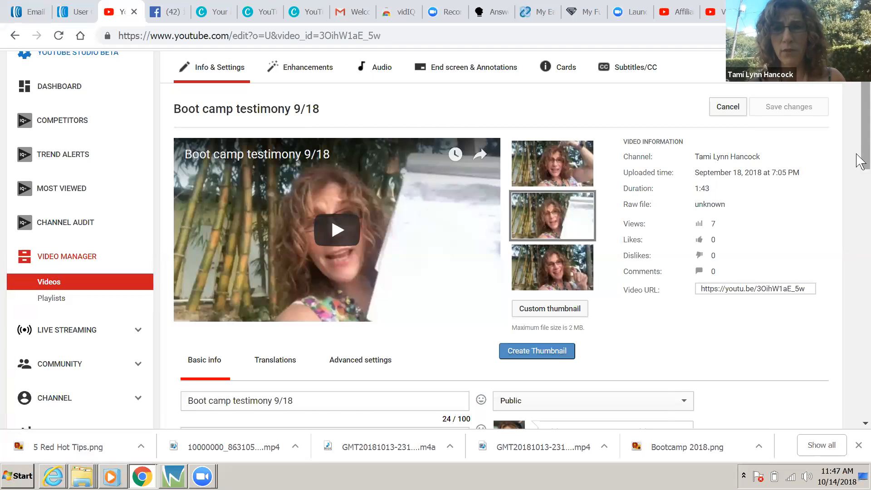
pyautogui.moveTo(860, 154); pyautogui.dragTo(860, 181)
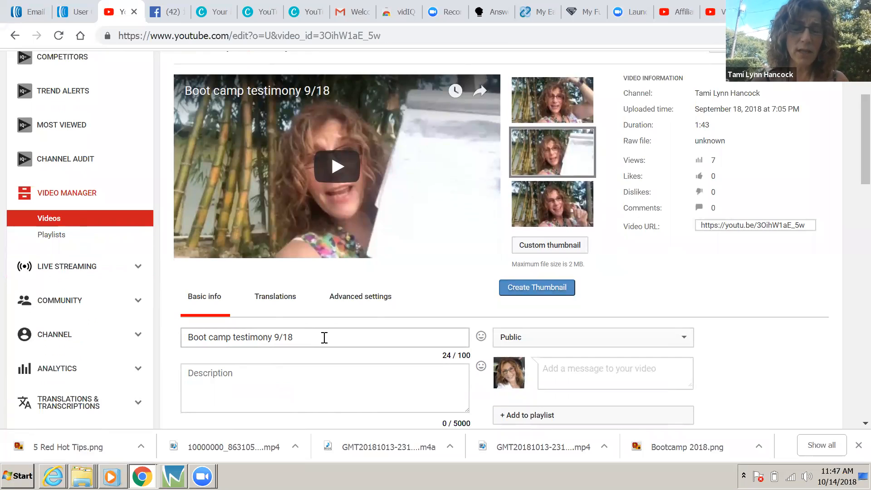
pyautogui.moveTo(321, 338); pyautogui.dragTo(241, 339)
pyautogui.moveTo(180, 343); pyautogui.dragTo(180, 343)
pyautogui.write('N')
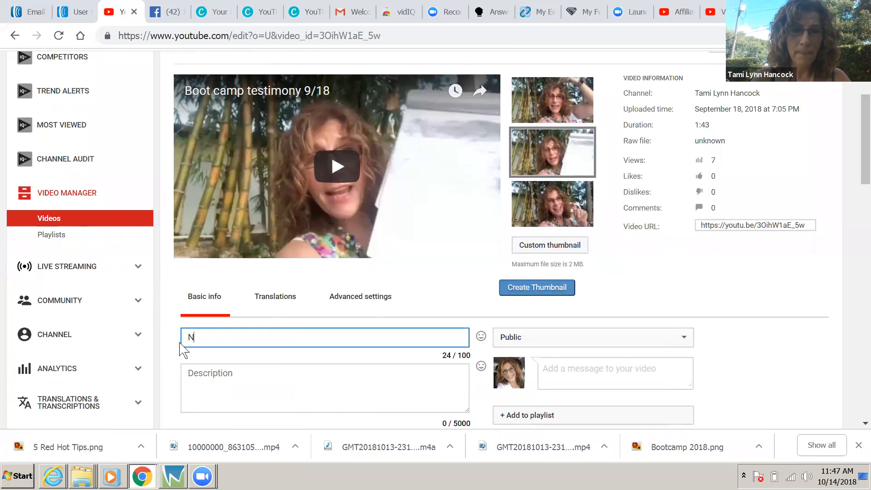
pyautogui.write('etwork Marketing ')
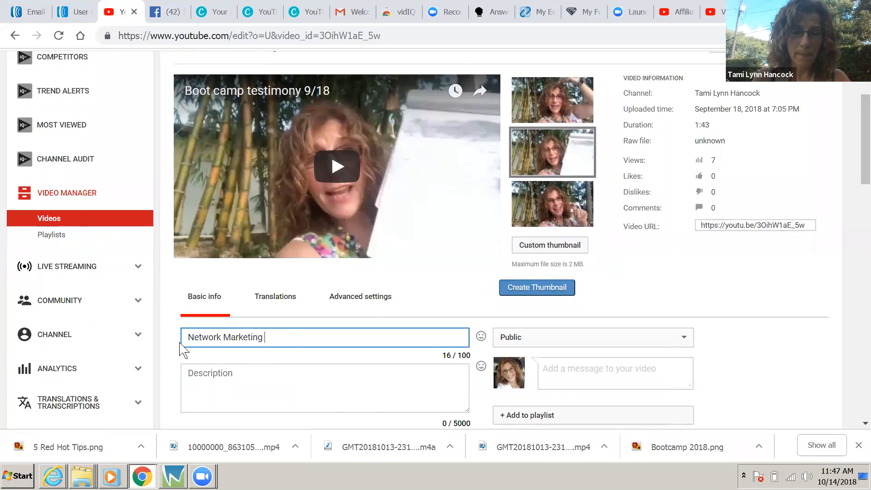
pyautogui.write('Tips ')
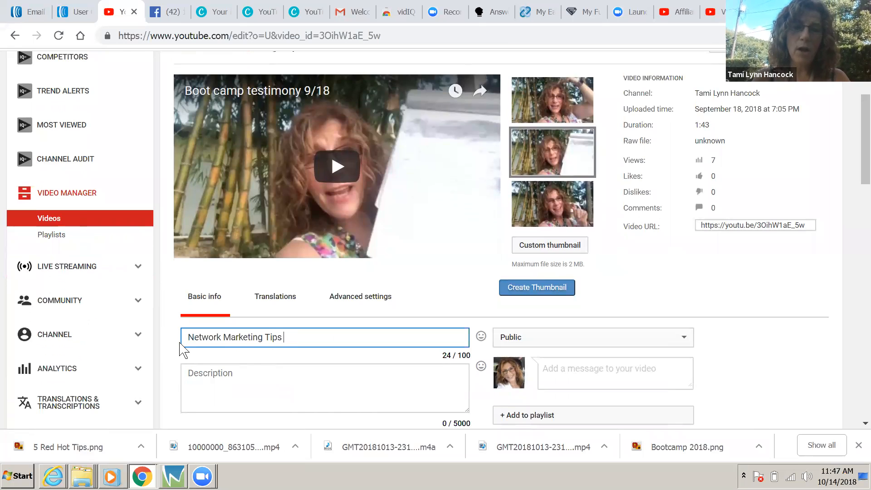
pyautogui.write('and Tricks')
pyautogui.moveTo(857, 154); pyautogui.dragTo(861, 161)
pyautogui.scroll(-1, 861, 161)
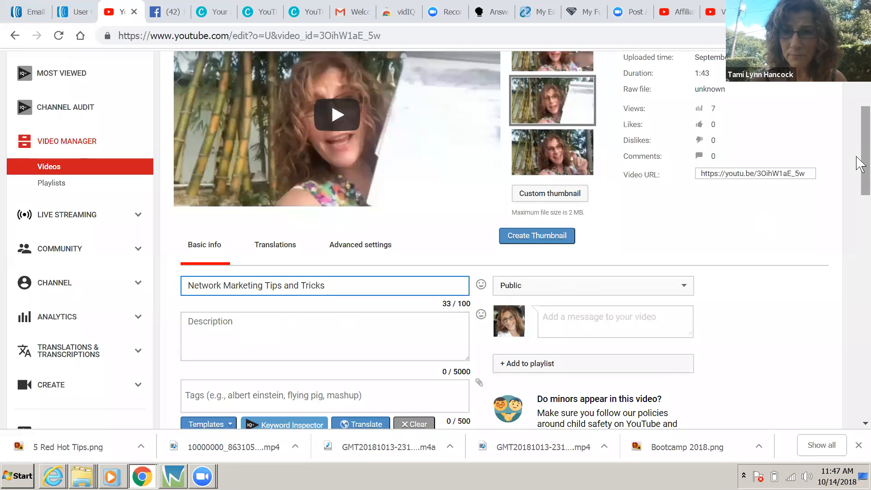
pyautogui.moveTo(861, 159); pyautogui.dragTo(862, 162)
pyautogui.click(237, 375)
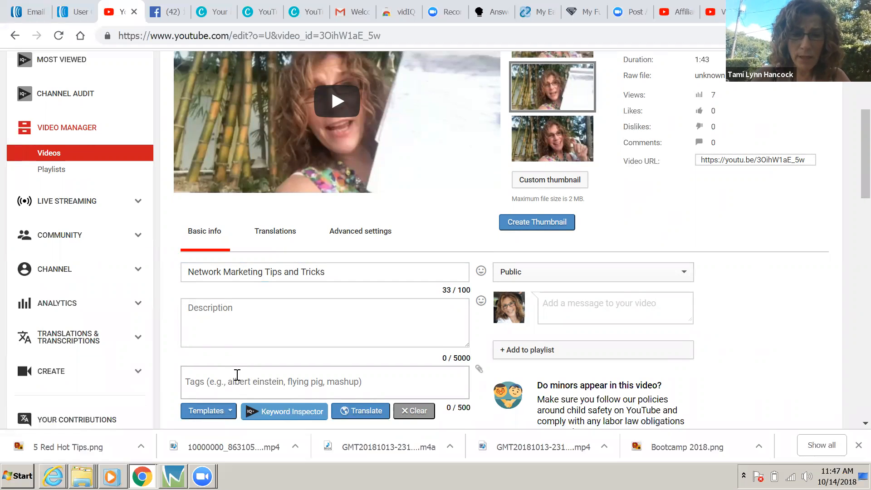
pyautogui.write('network marke')
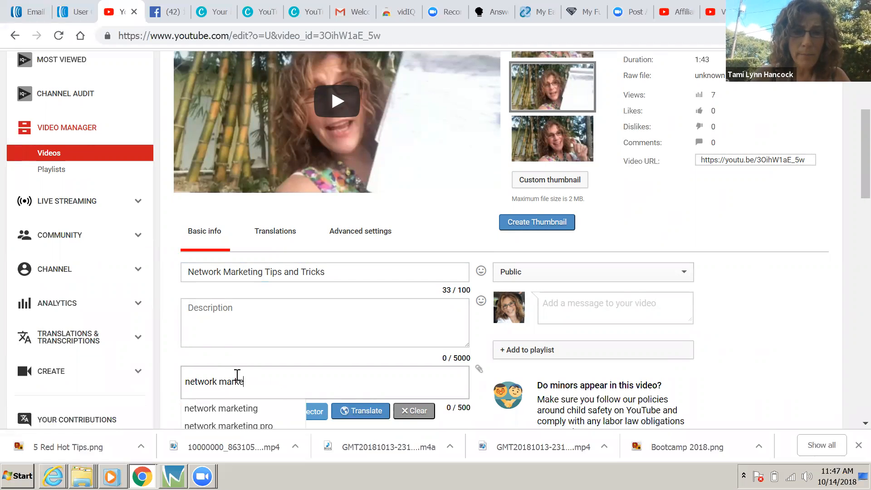
pyautogui.write('tin')
pyautogui.press('Return')
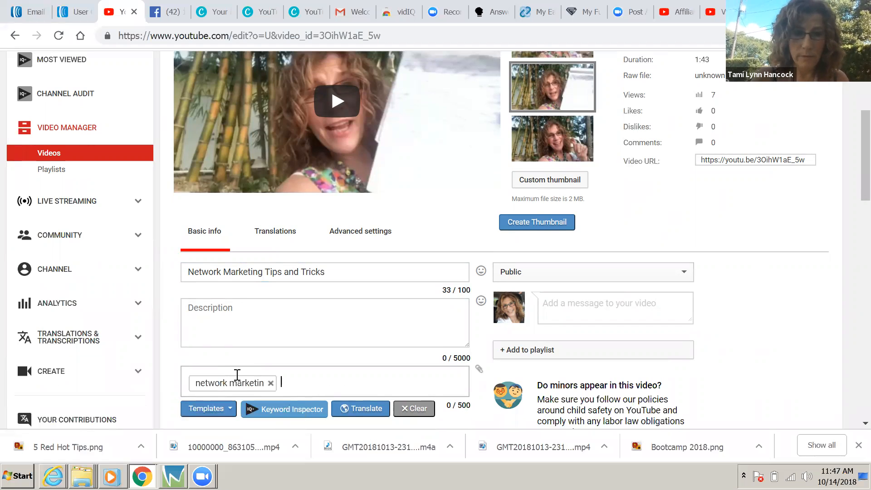
pyautogui.press('BackSpace')
pyautogui.write('netwo')
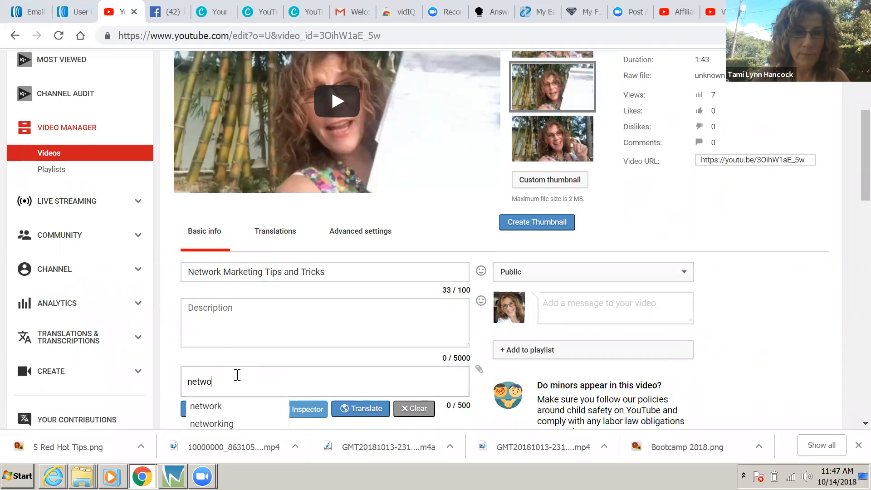
pyautogui.write('rkmarketi')
pyautogui.doubleClick(237, 375)
pyautogui.write('ng')
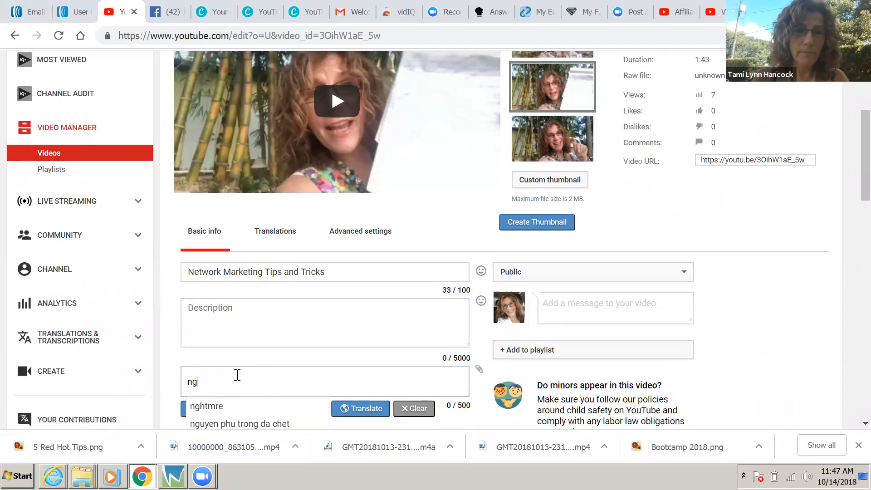
# Add the tag "network marketing" to the video, replacing the stray text in the tags field.
pyautogui.moveTo(203, 383); pyautogui.dragTo(182, 384)
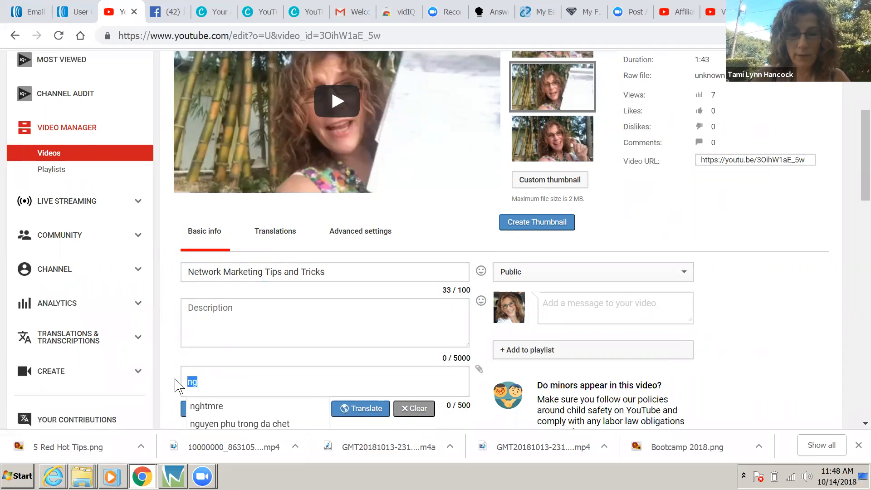
pyautogui.write('network ma')
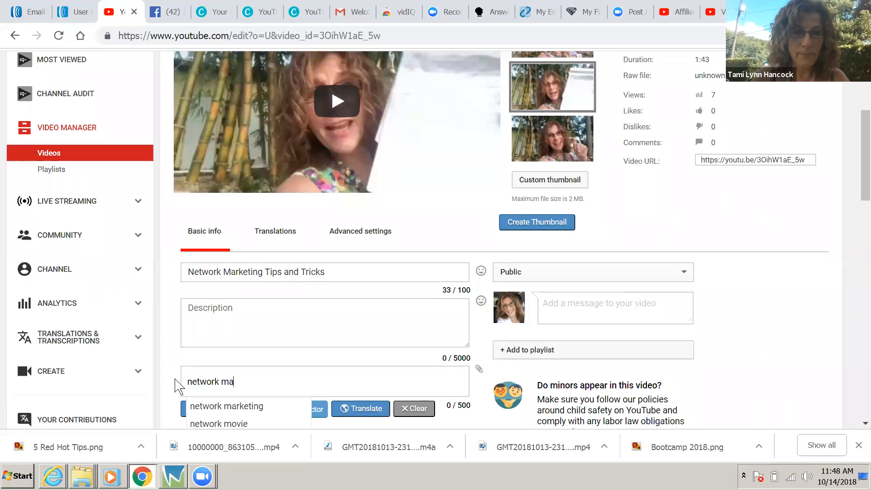
pyautogui.write('rketing')
pyautogui.press('Return')
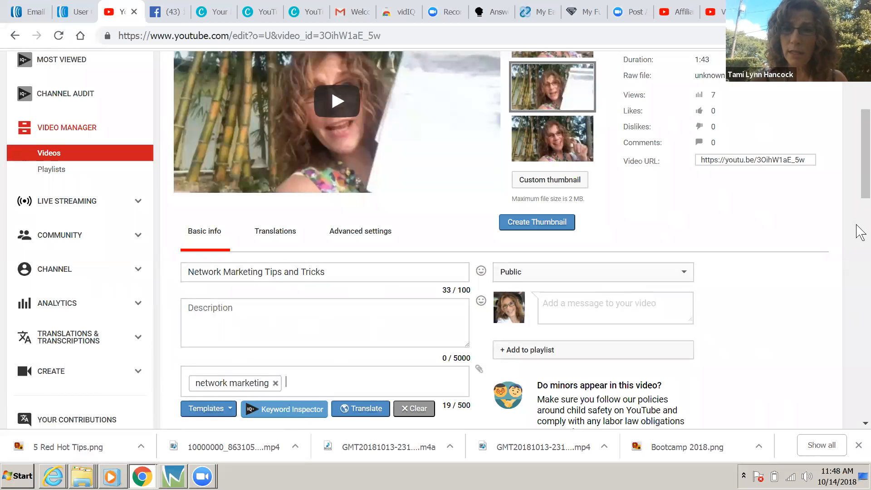
# Switch to Canva and start a new YouTube Thumbnail design from the social media and email header formats.
pyautogui.moveTo(860, 183); pyautogui.dragTo(858, 159)
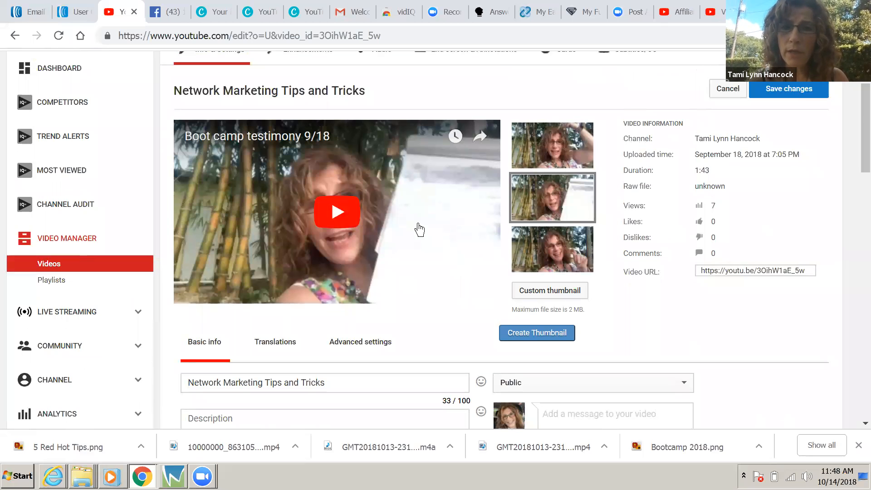
pyautogui.moveTo(523, 172)
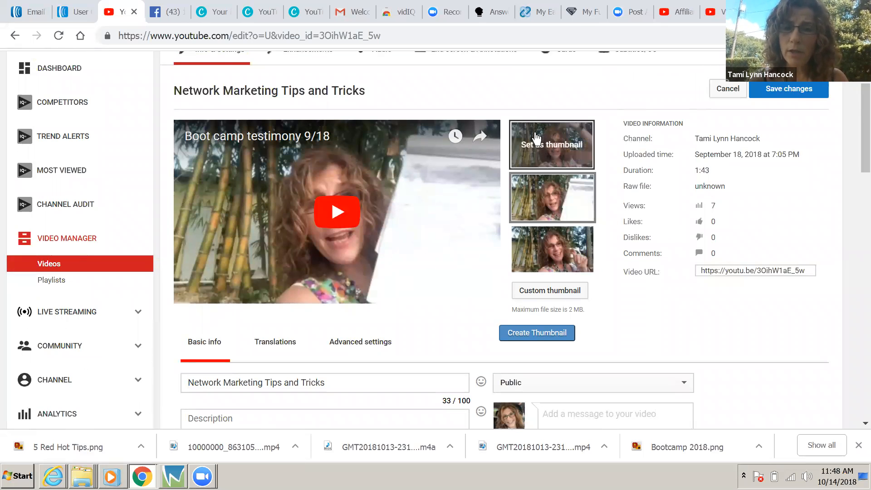
pyautogui.moveTo(572, 250)
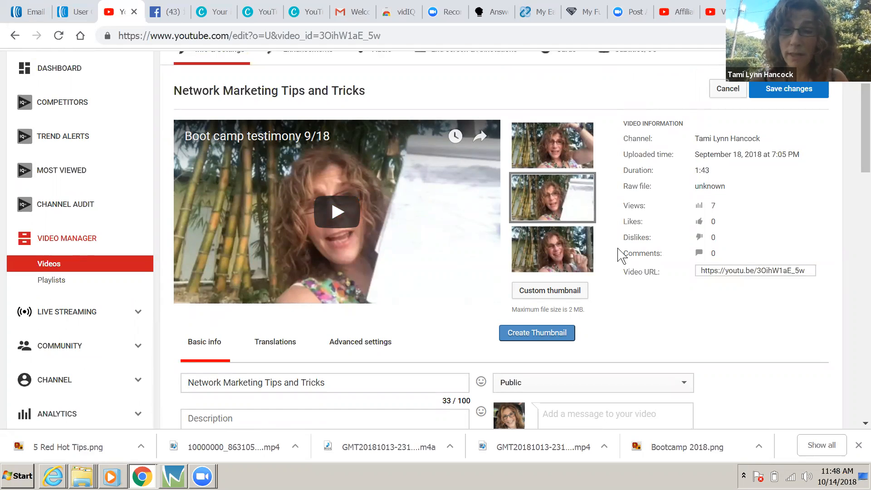
pyautogui.moveTo(595, 261)
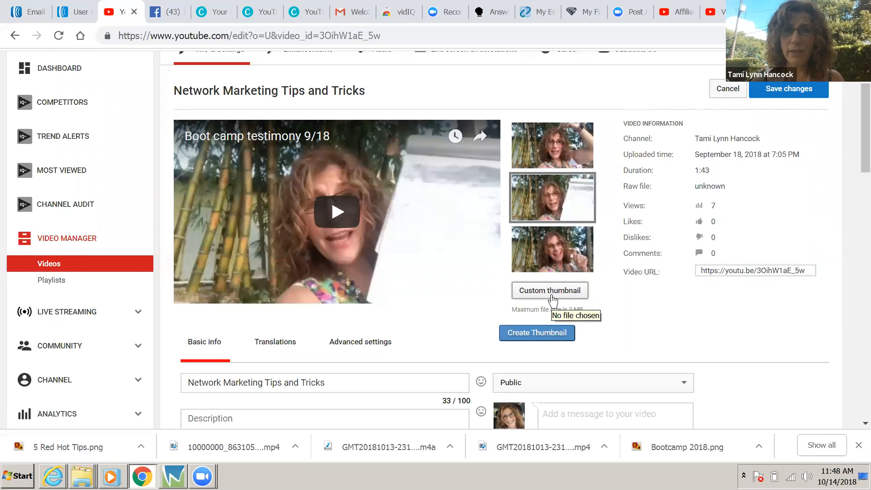
pyautogui.click(213, 14)
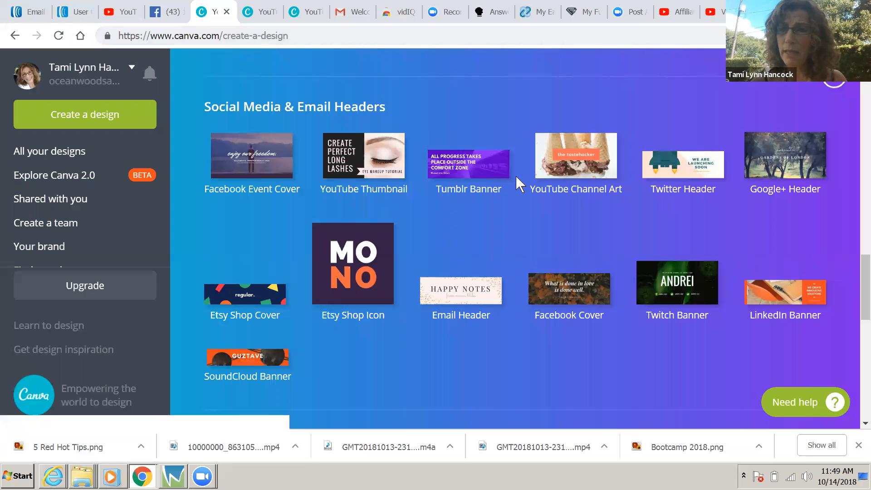
pyautogui.moveTo(857, 280)
pyautogui.mouseDown()
pyautogui.moveTo(857, 128)
pyautogui.moveTo(858, 275)
pyautogui.mouseUp()
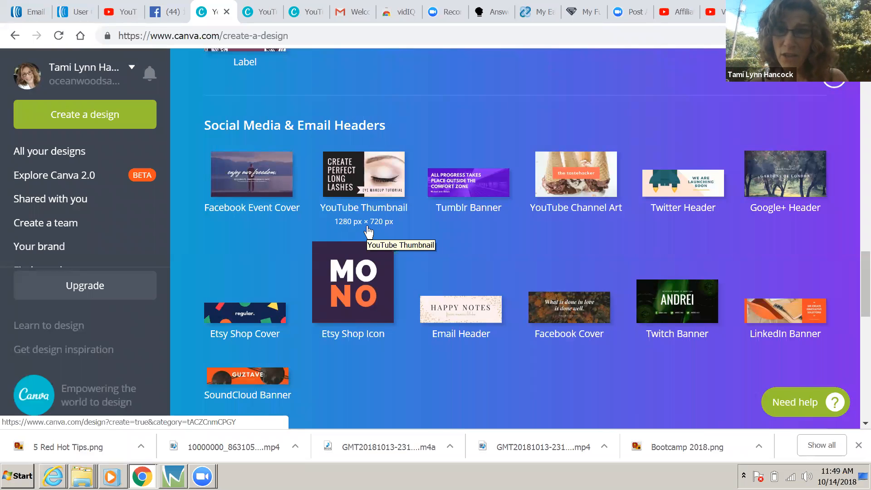
pyautogui.click(351, 173)
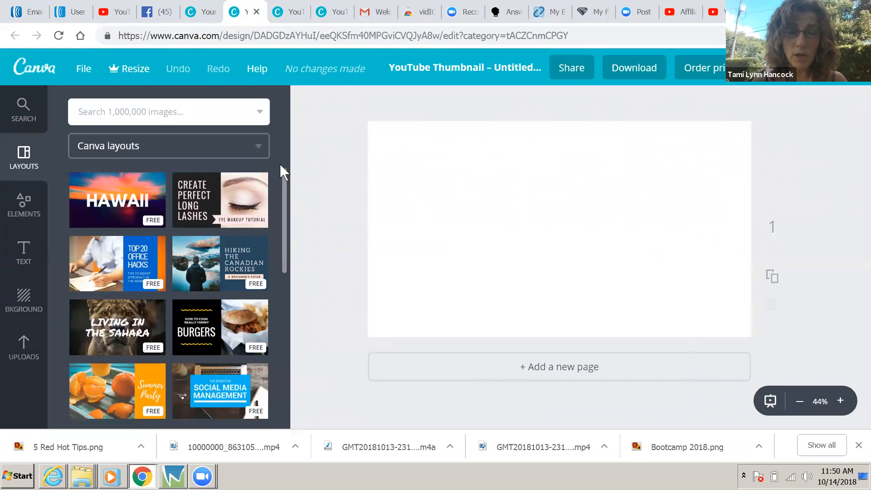
# Add the uploaded portrait photo with the red top to the thumbnail and move it to the right side of the canvas.
pyautogui.moveTo(282, 178); pyautogui.dragTo(279, 203)
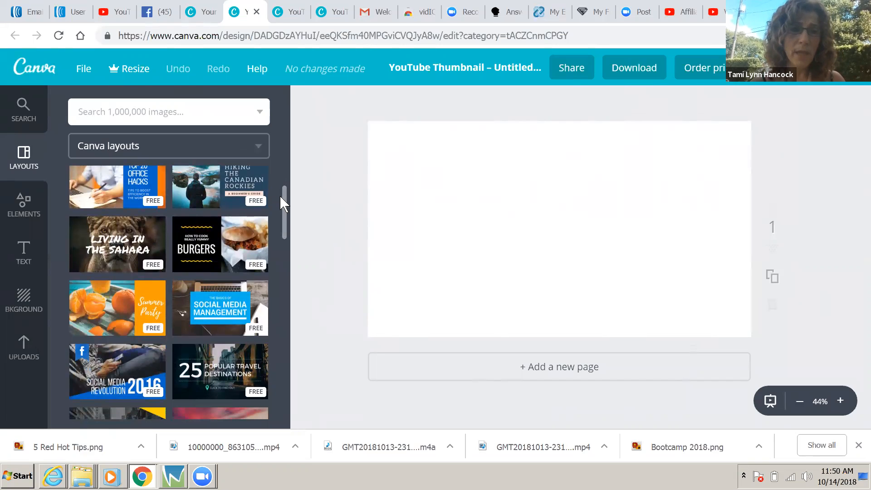
pyautogui.click(22, 352)
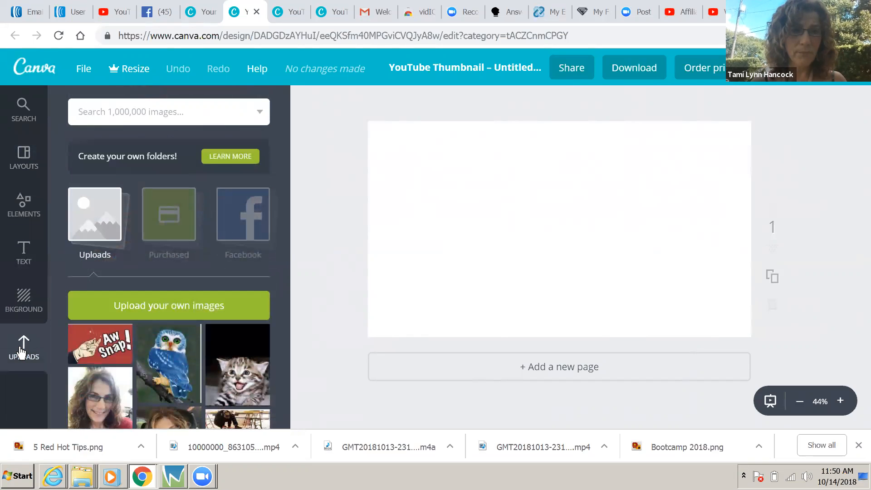
pyautogui.moveTo(285, 156); pyautogui.dragTo(285, 184)
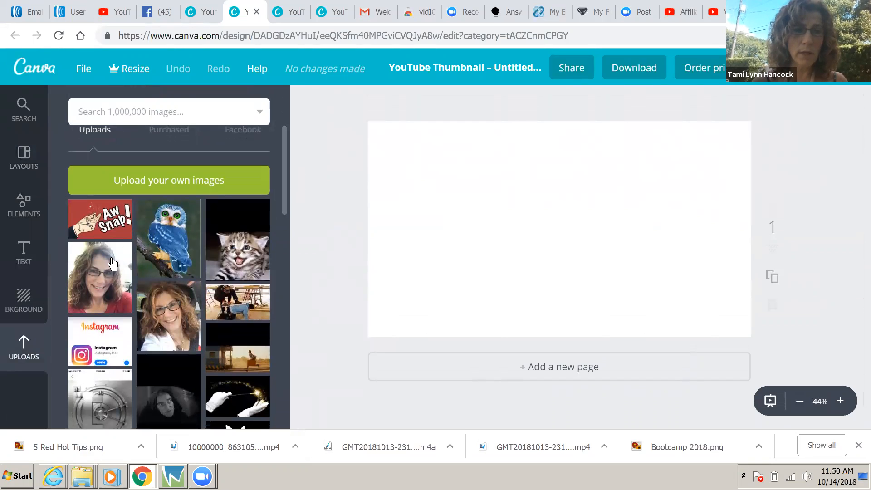
pyautogui.click(104, 272)
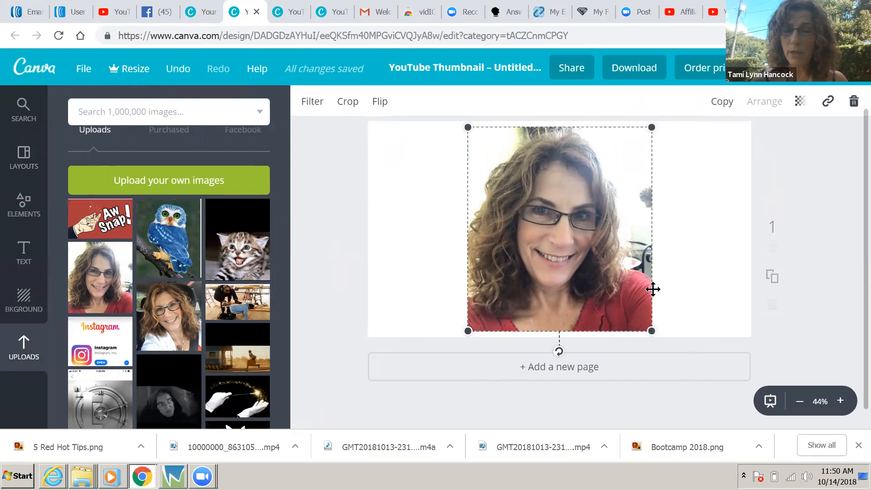
pyautogui.moveTo(653, 292); pyautogui.dragTo(746, 289)
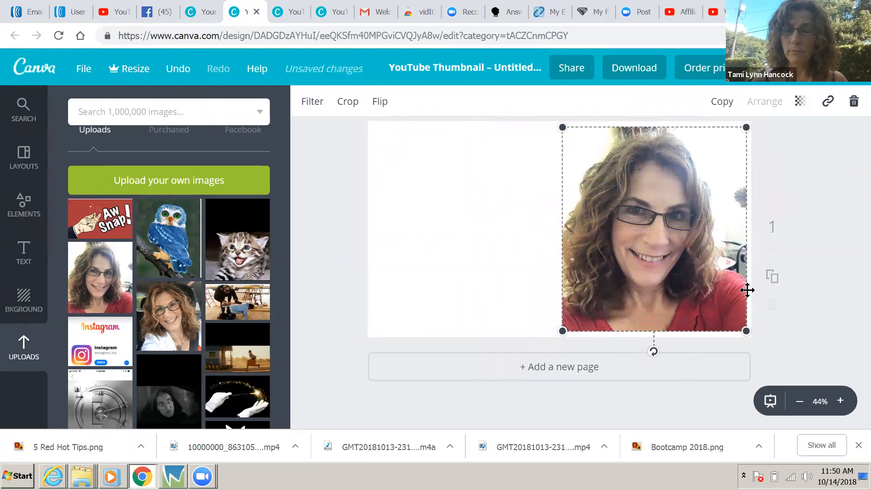
# Add a heading text box in the blank area to the left of the portrait.
pyautogui.click(34, 249)
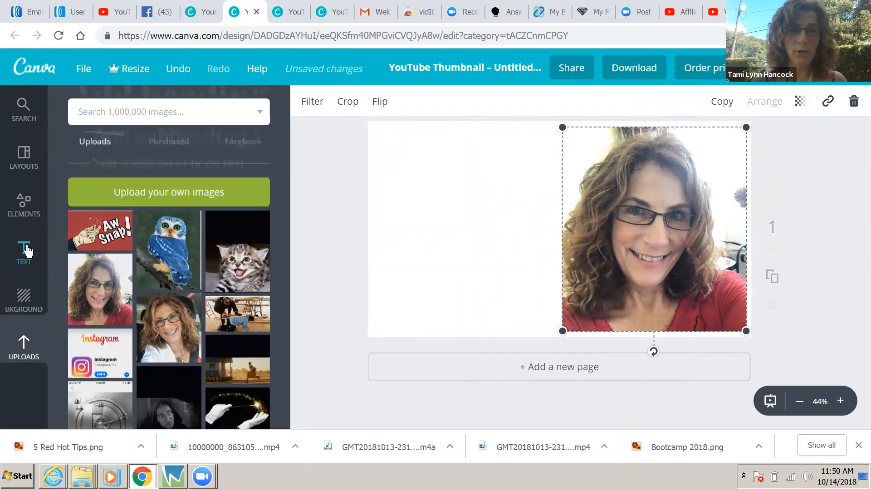
pyautogui.moveTo(211, 194); pyautogui.dragTo(531, 190)
pyautogui.click(517, 183)
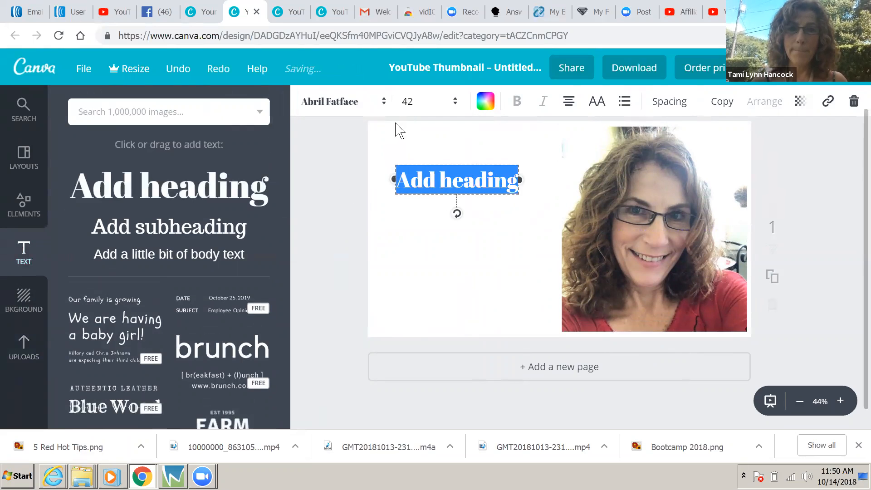
# Change the thumbnail heading's font to Clicker Script.
pyautogui.click(384, 104)
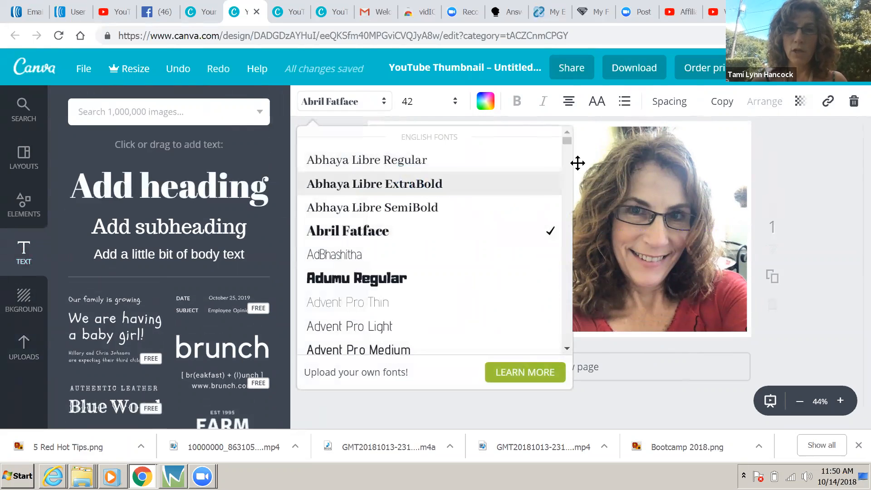
pyautogui.moveTo(566, 142); pyautogui.dragTo(567, 172)
pyautogui.click(380, 233)
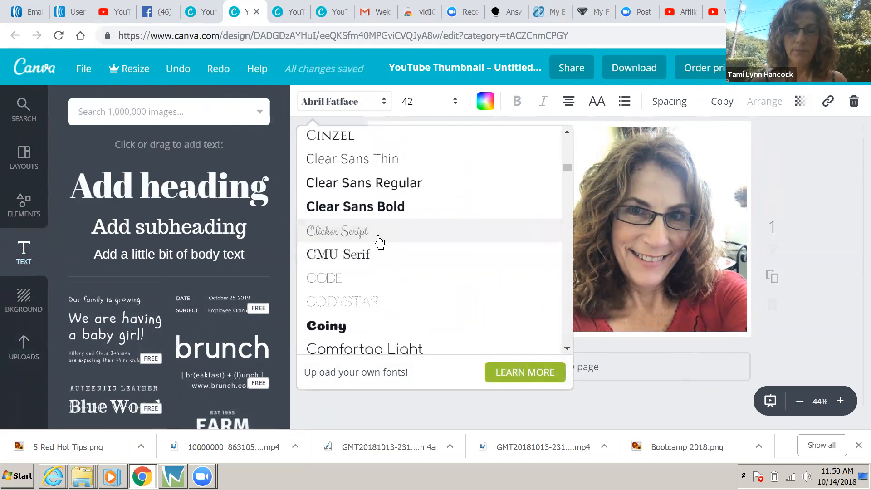
# Replace the heading text with "Network Marketing Tips" and set its font size to 64.
pyautogui.moveTo(509, 185); pyautogui.dragTo(399, 181)
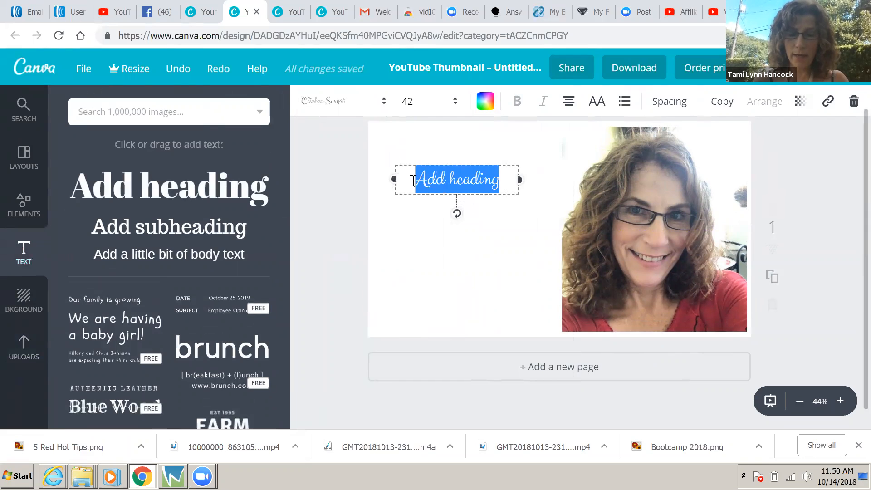
pyautogui.write('Networ')
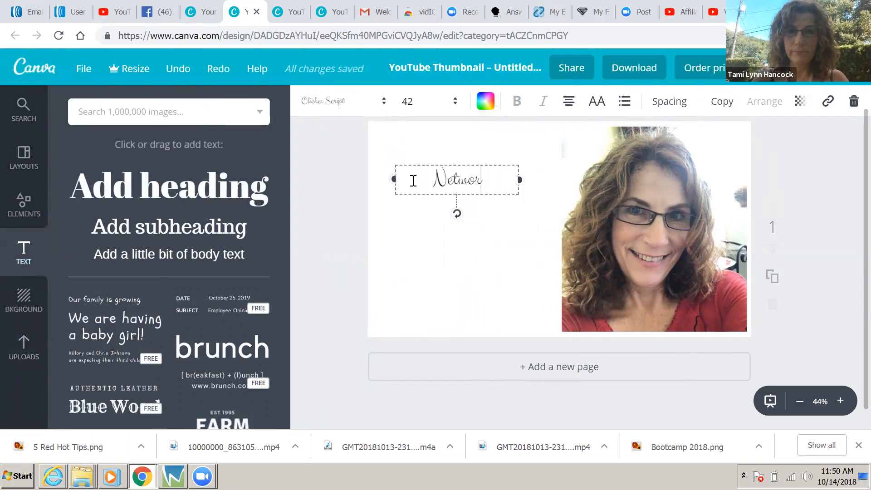
pyautogui.write('k Marketi')
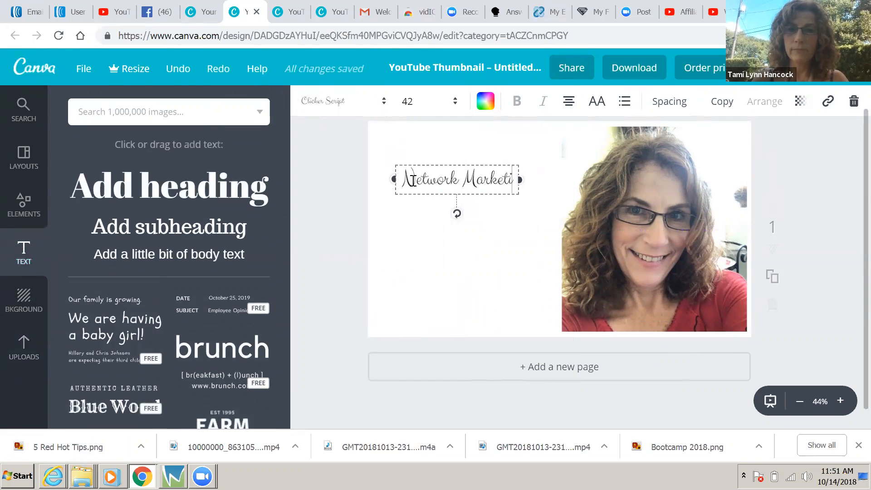
pyautogui.write('ng Tips')
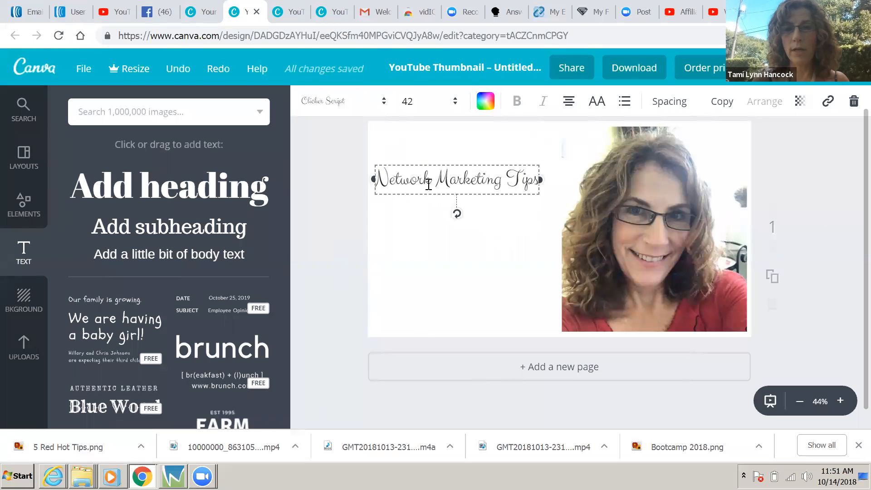
pyautogui.click(455, 102)
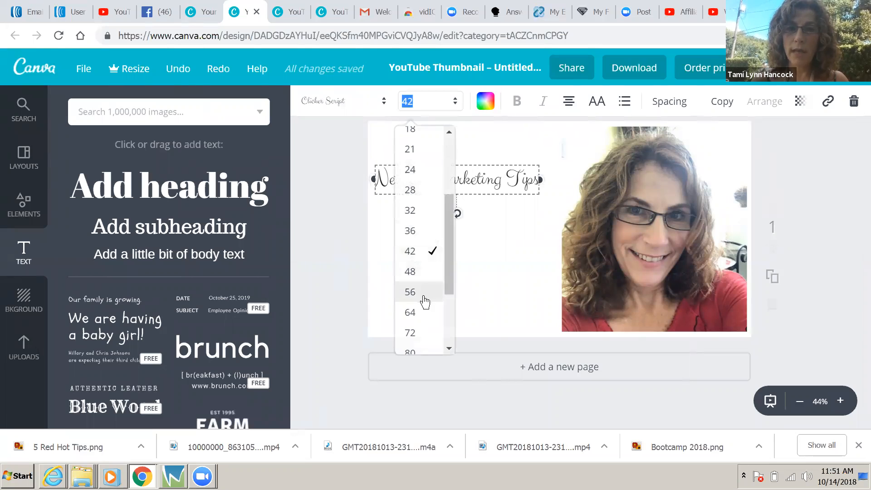
pyautogui.click(420, 312)
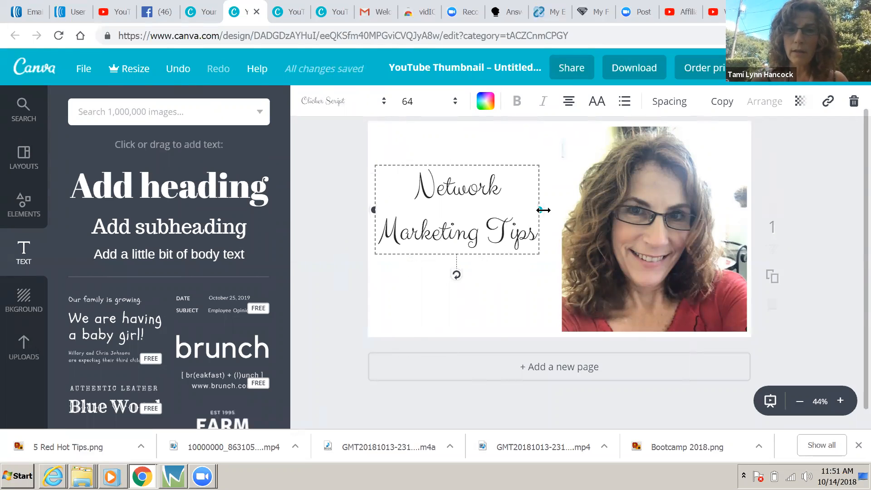
# Delete the heading and the portrait photo to clear the thumbnail canvas.
pyautogui.press('Delete')
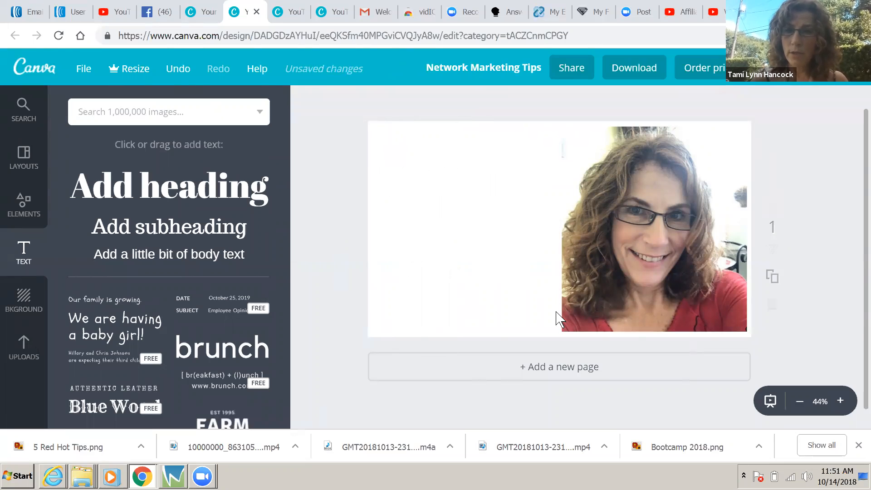
pyautogui.moveTo(563, 312); pyautogui.dragTo(562, 327)
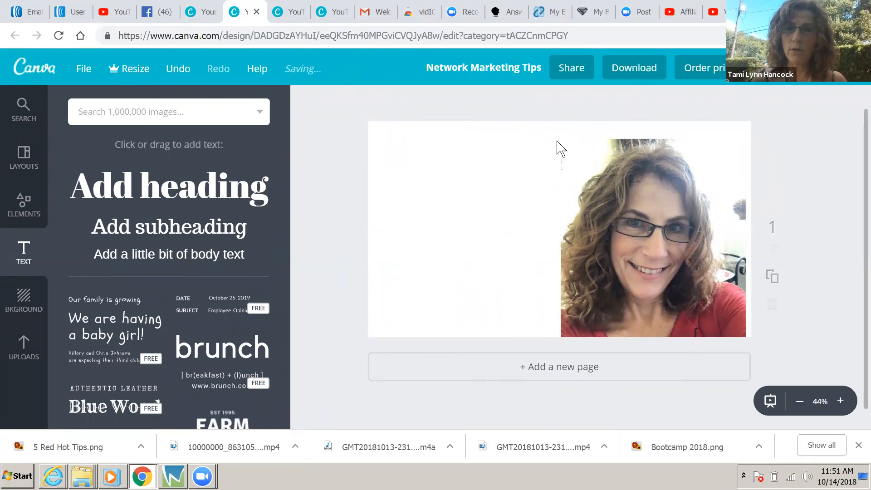
pyautogui.click(571, 152)
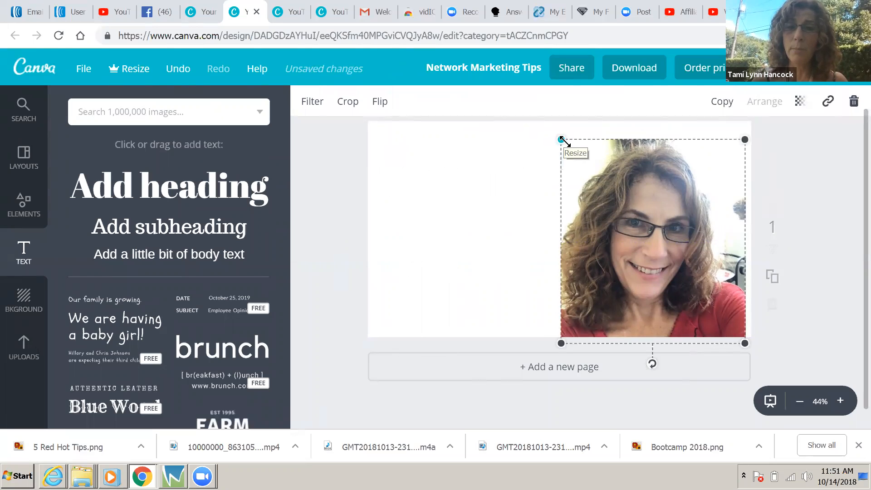
pyautogui.press('Delete')
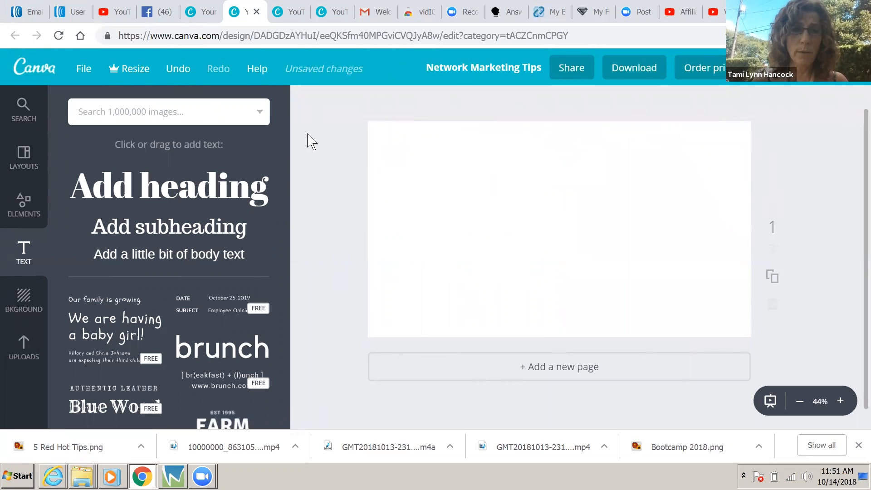
# Apply the free "Hiking the Cherokee Forest" layout from the Canva layouts to the blank thumbnail.
pyautogui.click(24, 156)
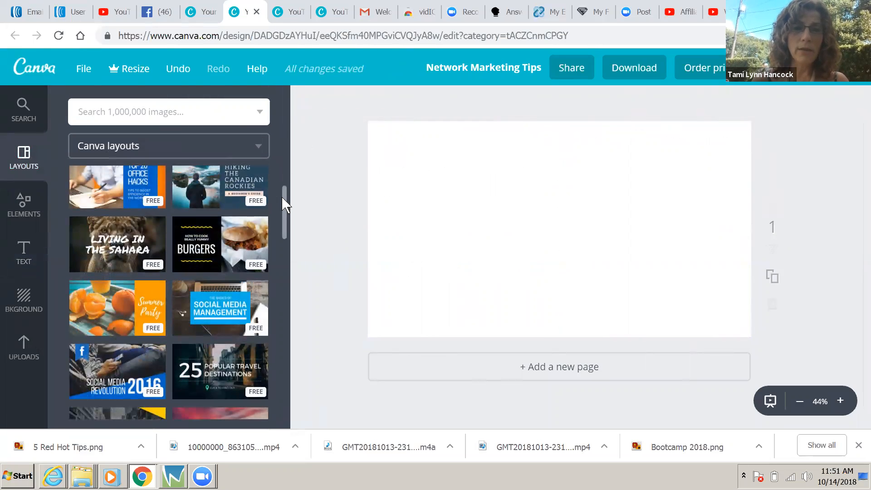
pyautogui.moveTo(281, 197); pyautogui.dragTo(285, 229)
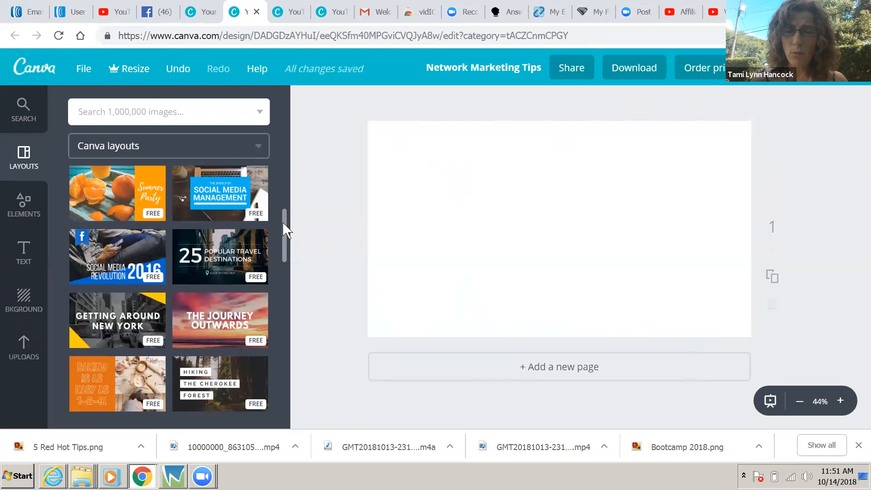
pyautogui.moveTo(286, 229); pyautogui.dragTo(285, 250)
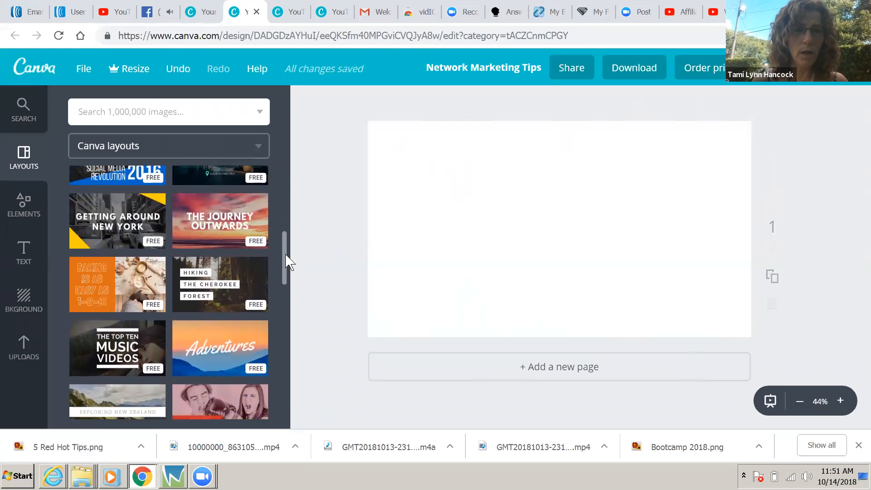
pyautogui.moveTo(286, 259); pyautogui.dragTo(286, 261)
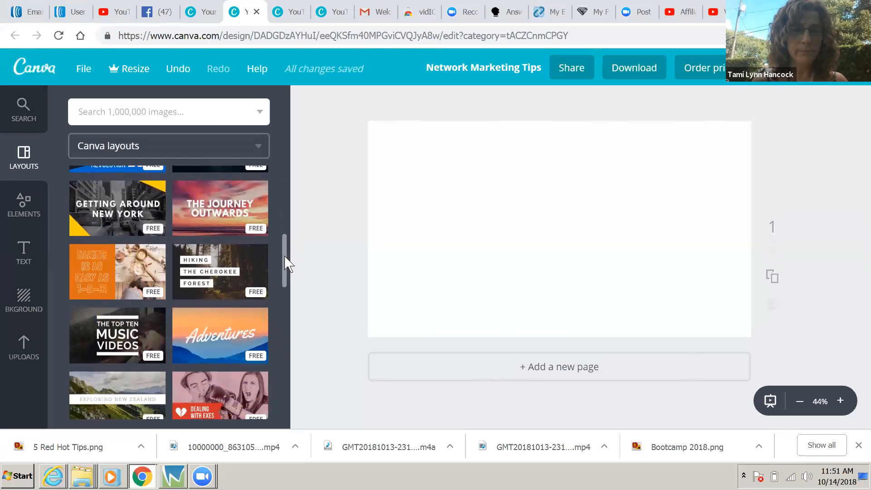
pyautogui.click(229, 269)
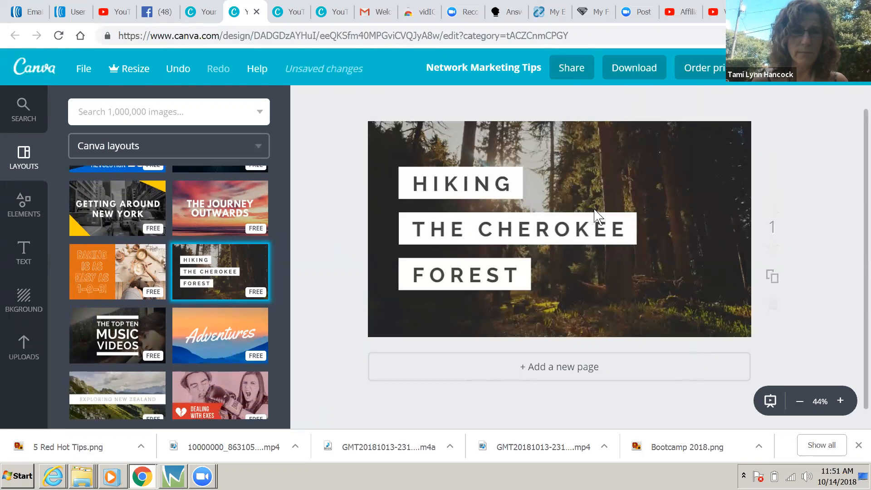
# Apply the free "Visual Content" ocean layout to the thumbnail and nudge its VISUAL text slightly upward.
pyautogui.moveTo(286, 242); pyautogui.dragTo(279, 288)
pyautogui.click(119, 312)
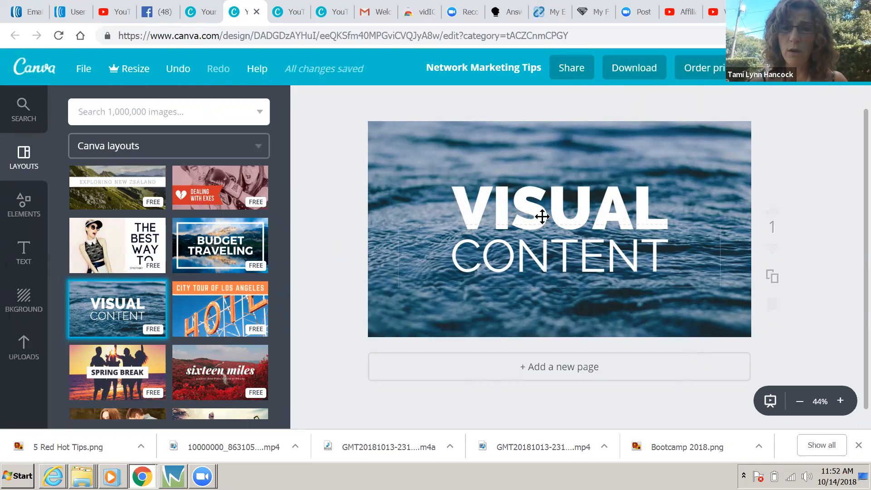
pyautogui.click(469, 167)
pyautogui.hotkey('ctrl', 'z')
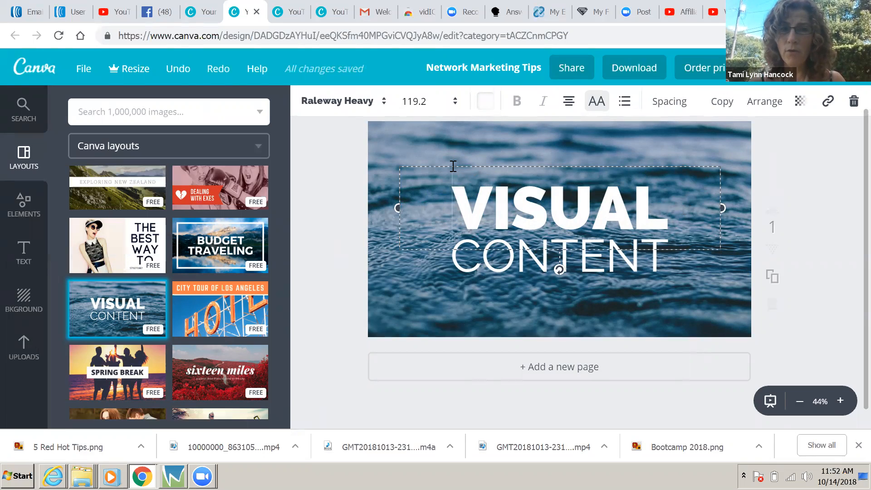
pyautogui.moveTo(452, 166)
pyautogui.mouseDown()
pyautogui.moveTo(447, 143)
pyautogui.moveTo(450, 158)
pyautogui.mouseUp()
# Set the VISUAL text's font to Architects Daughter and move the CONTENT text slightly down.
pyautogui.moveTo(689, 199); pyautogui.dragTo(429, 215)
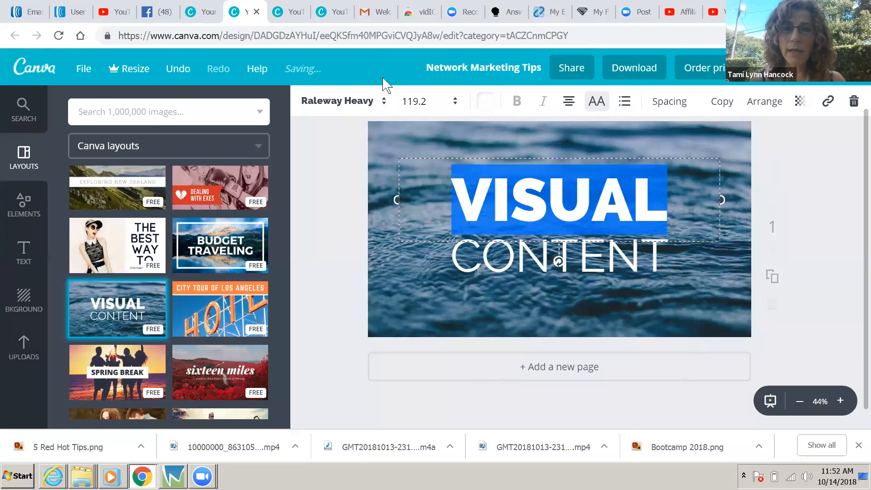
pyautogui.click(383, 102)
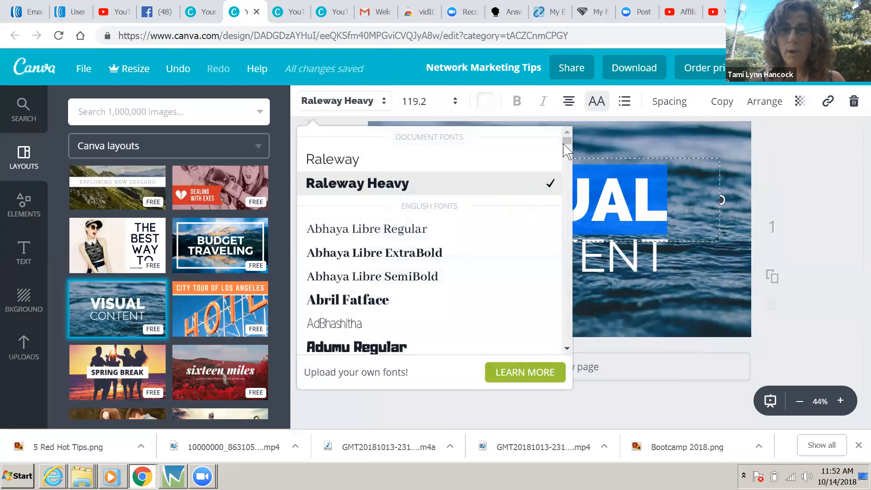
pyautogui.scroll(-10, 566, 152)
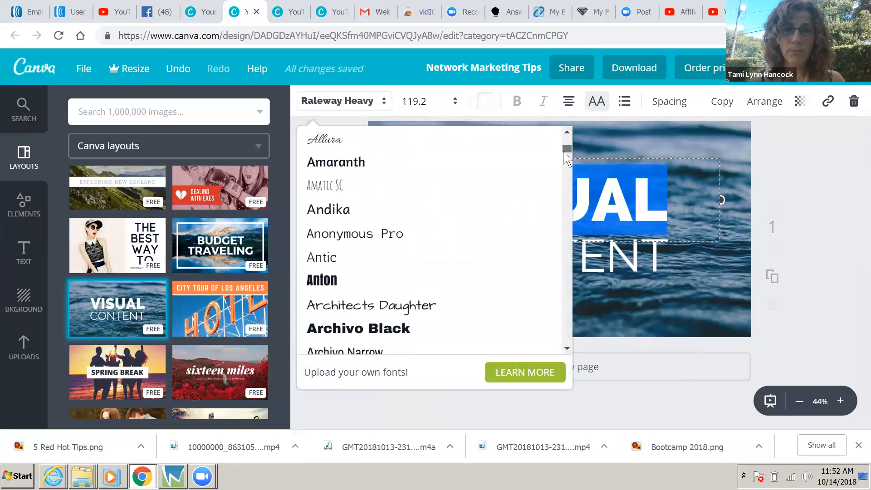
pyautogui.scroll(-1, 436, 308)
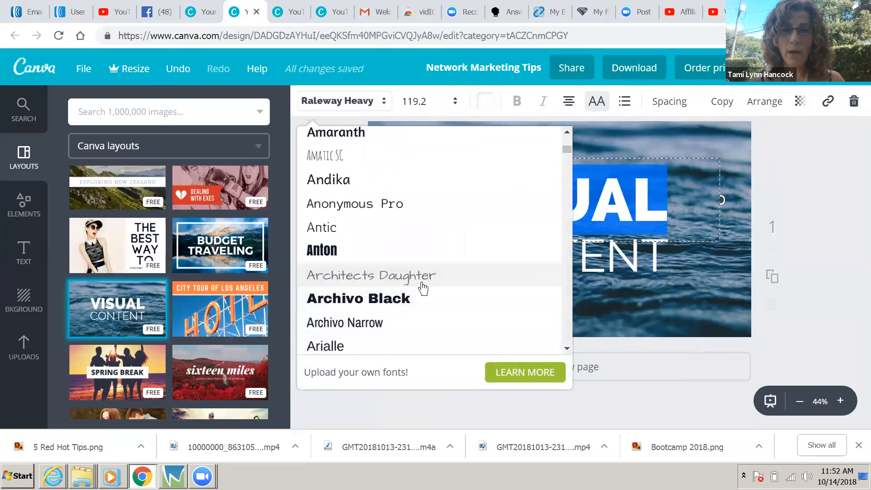
pyautogui.click(424, 283)
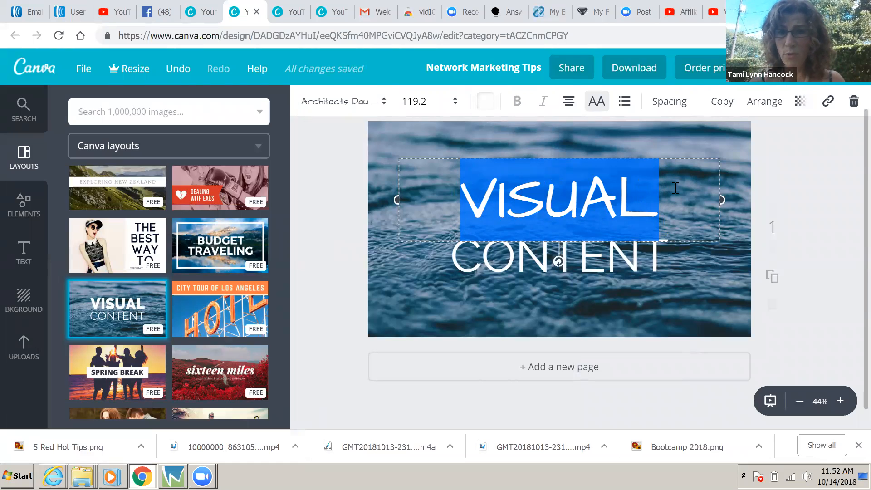
pyautogui.click(573, 274)
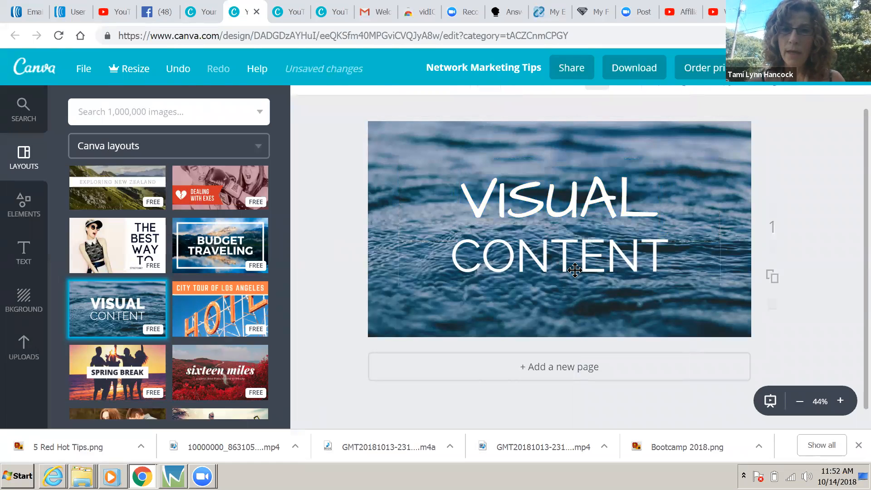
pyautogui.moveTo(576, 289); pyautogui.dragTo(577, 306)
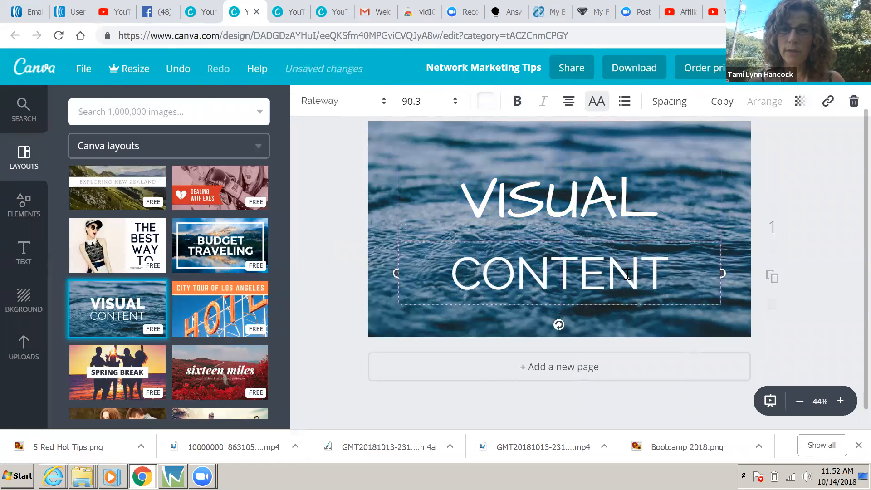
# Try font sizes 21 and 56 on the VISUAL text.
pyautogui.click(668, 202)
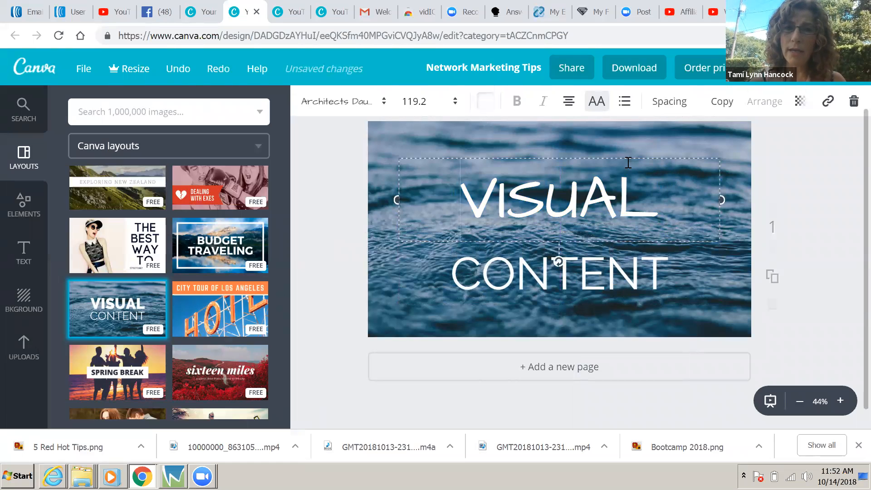
pyautogui.click(416, 101)
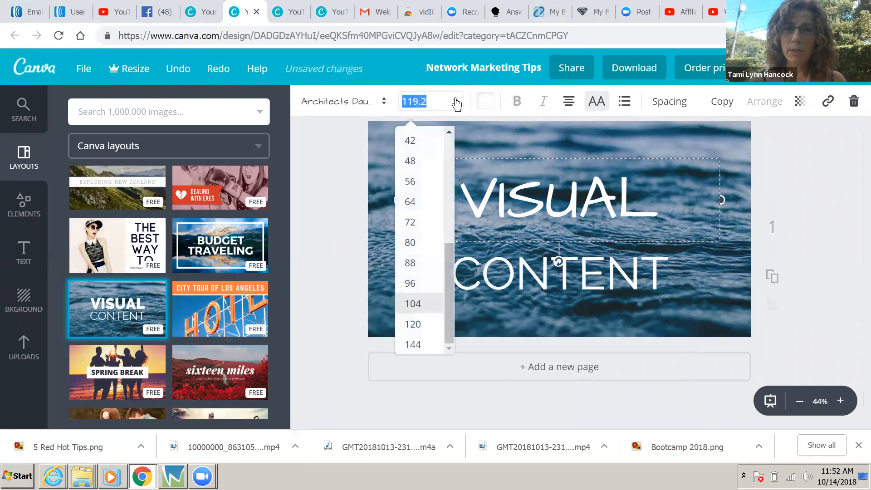
pyautogui.moveTo(446, 251); pyautogui.dragTo(418, 176)
pyautogui.click(418, 177)
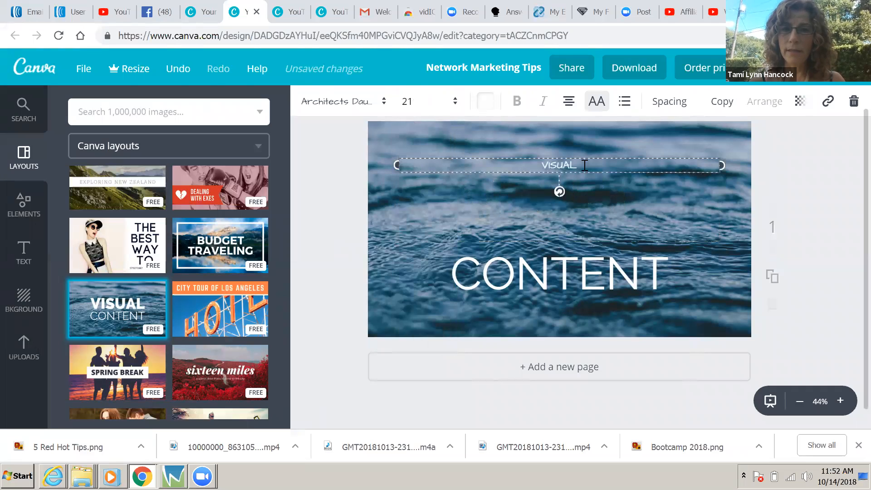
pyautogui.click(456, 101)
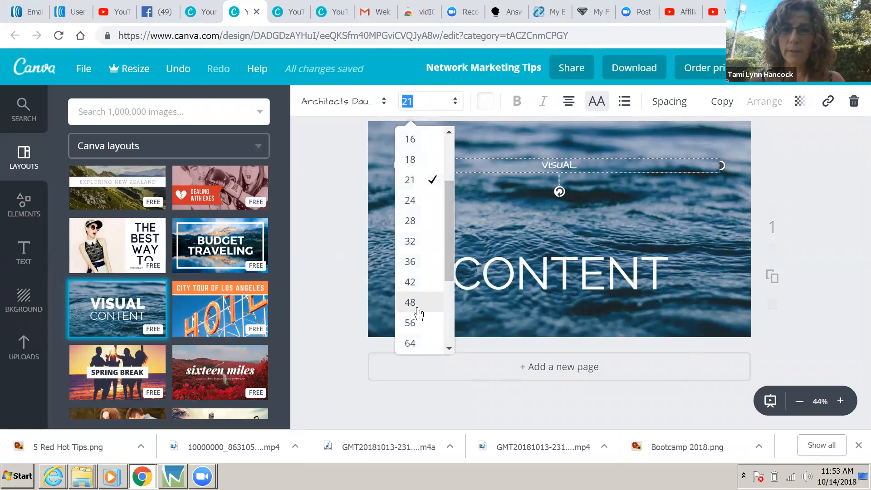
pyautogui.click(413, 323)
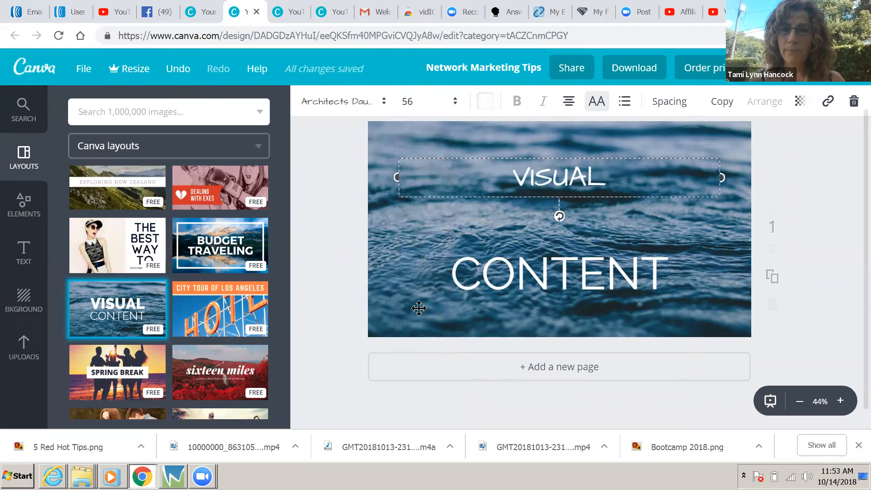
# Set the VISUAL text's font size to 120.
pyautogui.click(456, 107)
pyautogui.moveTo(451, 211); pyautogui.dragTo(450, 284)
pyautogui.click(431, 325)
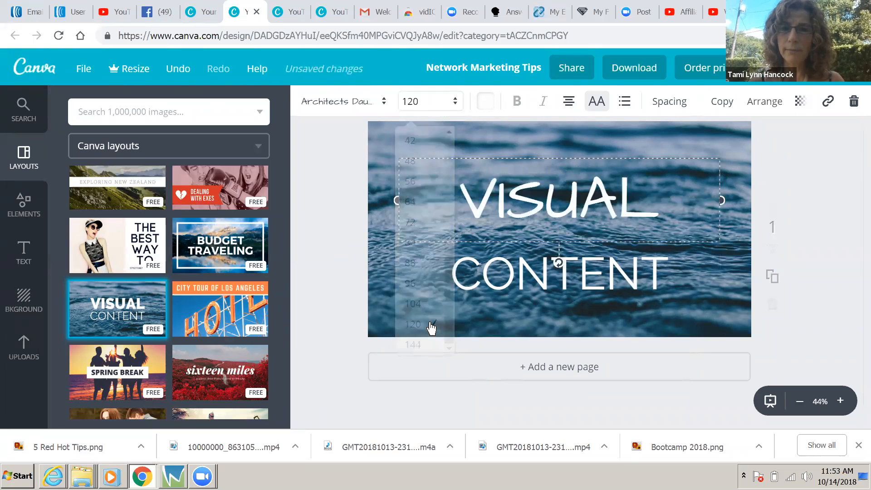
# Change the VISUAL text's color to pink with the custom color code ff38f5.
pyautogui.moveTo(678, 197); pyautogui.dragTo(468, 207)
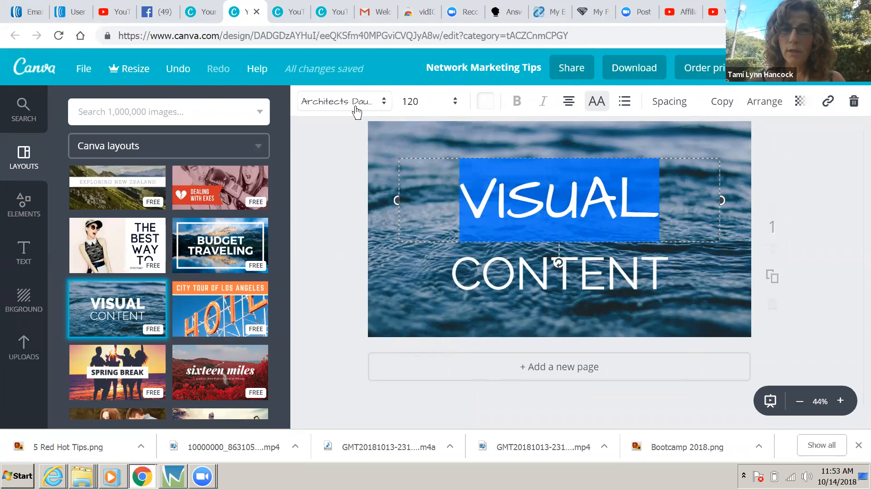
pyautogui.click(385, 109)
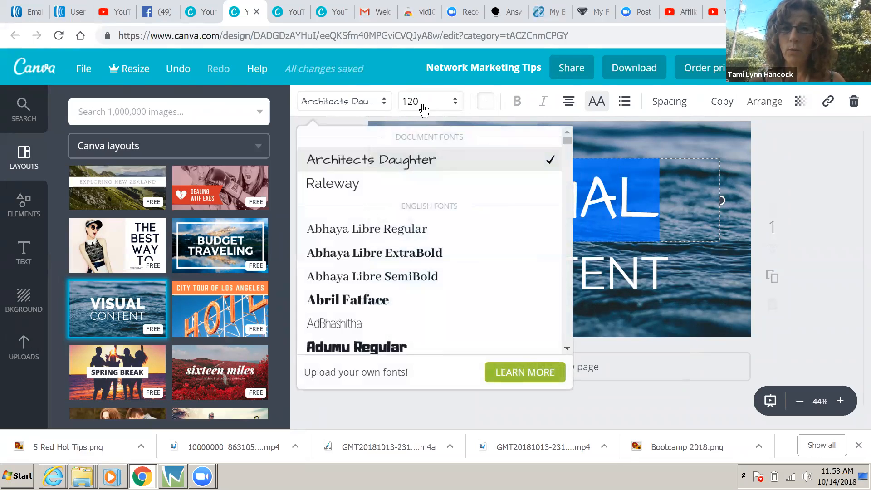
pyautogui.click(451, 109)
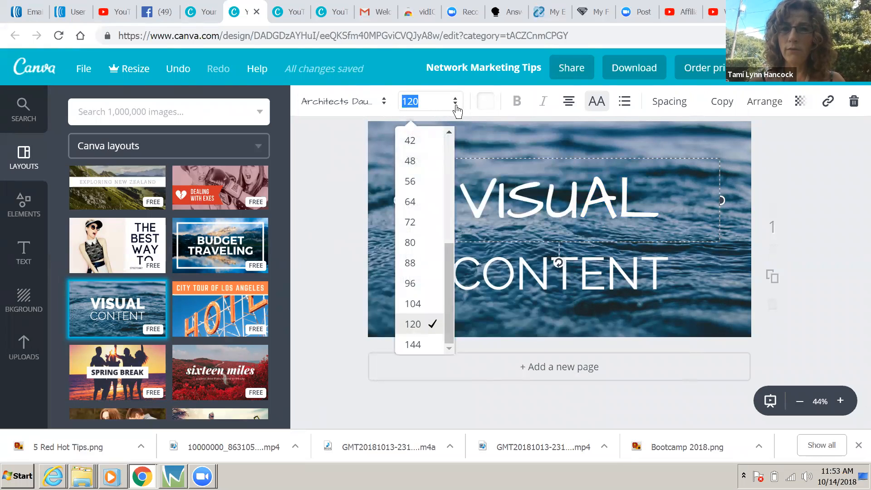
pyautogui.click(486, 103)
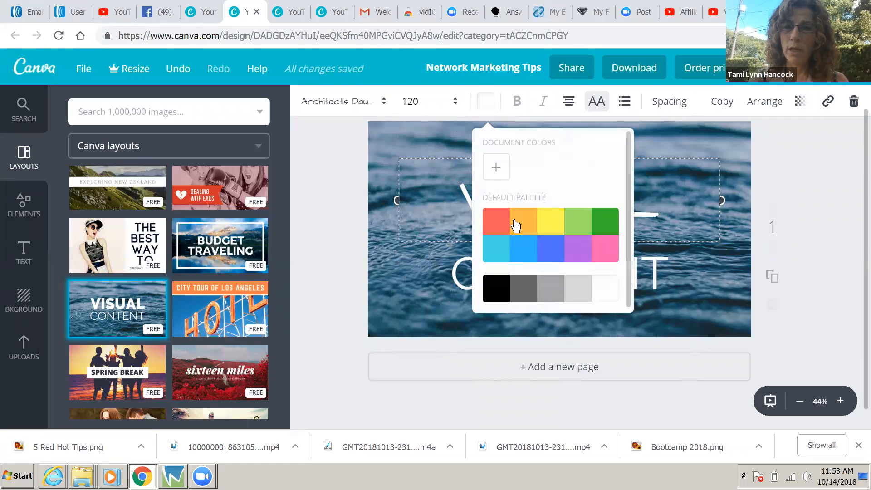
pyautogui.click(494, 170)
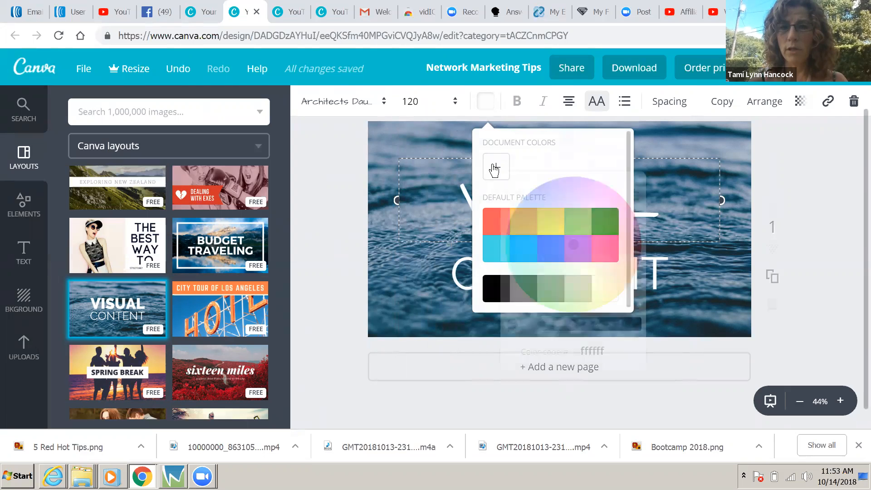
pyautogui.click(599, 204)
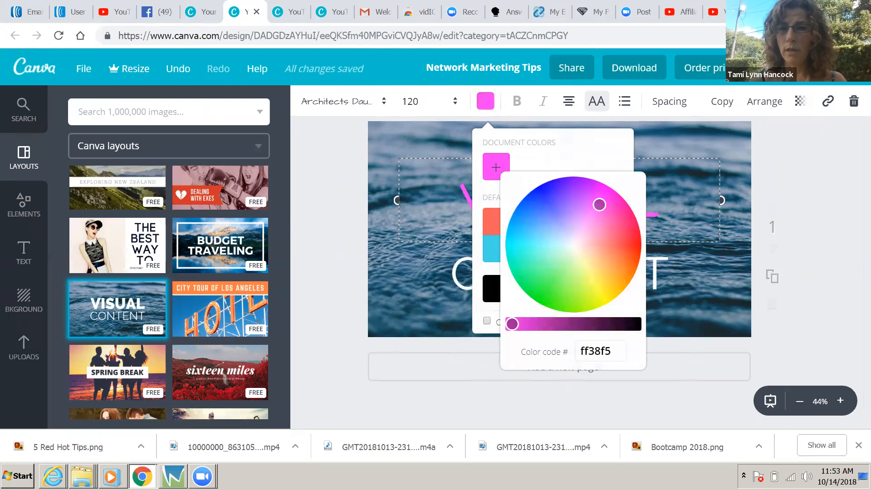
pyautogui.click(731, 257)
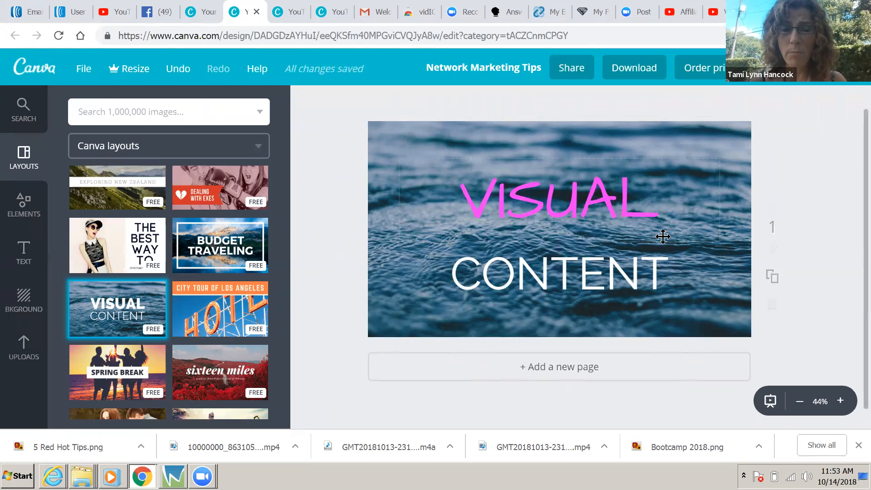
# Check the video's title on its YouTube edit page and replace the thumbnail's VISUAL text with NETWORK in Canva.
pyautogui.click(674, 198)
pyautogui.moveTo(671, 200); pyautogui.dragTo(448, 201)
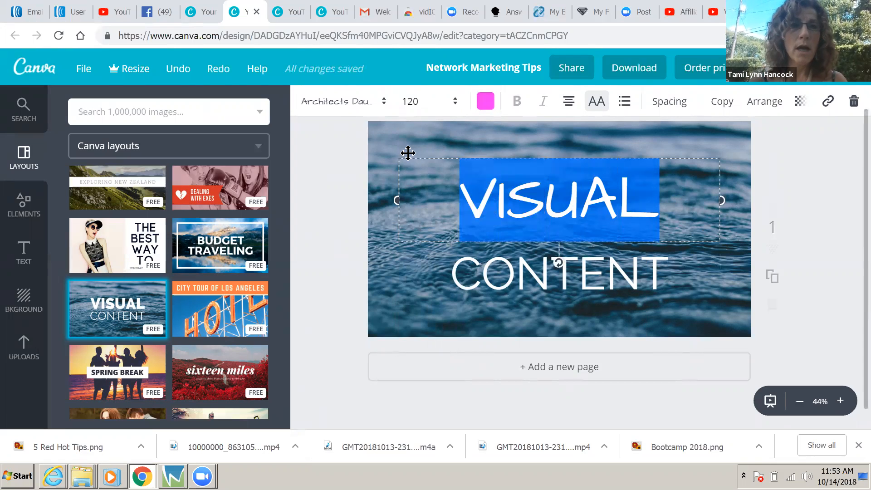
pyautogui.click(116, 15)
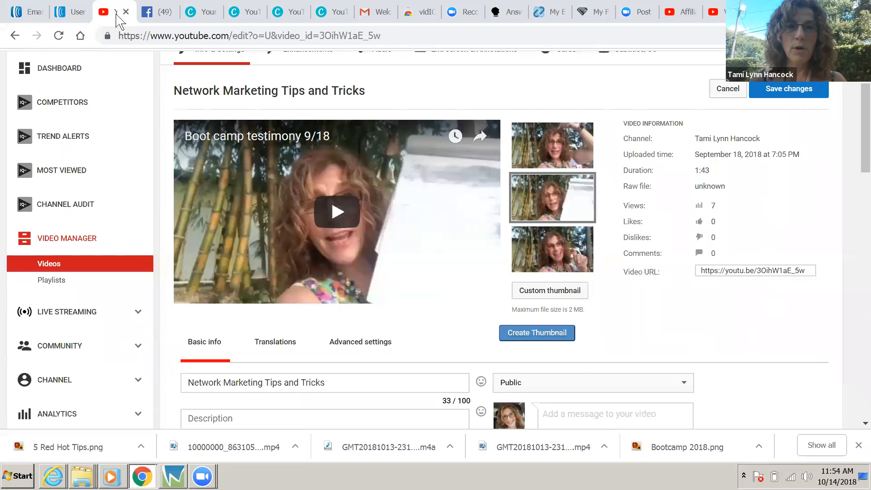
pyautogui.click(203, 13)
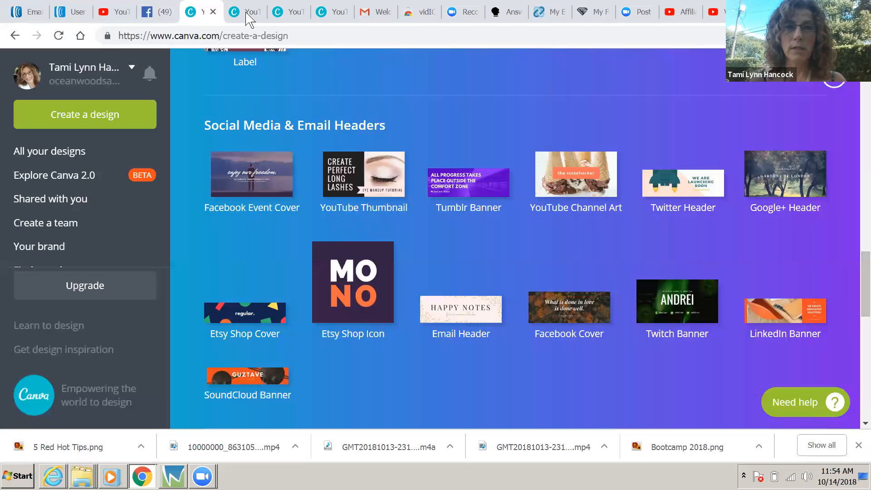
pyautogui.click(250, 17)
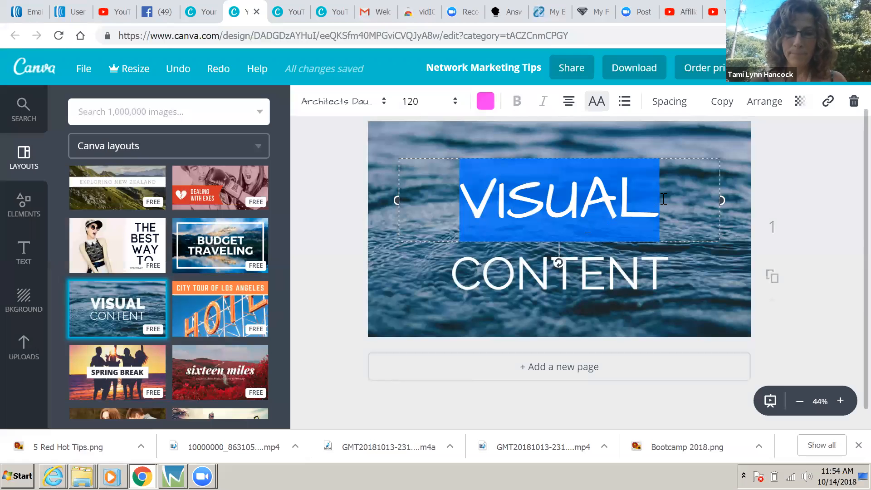
pyautogui.write('NETWORK')
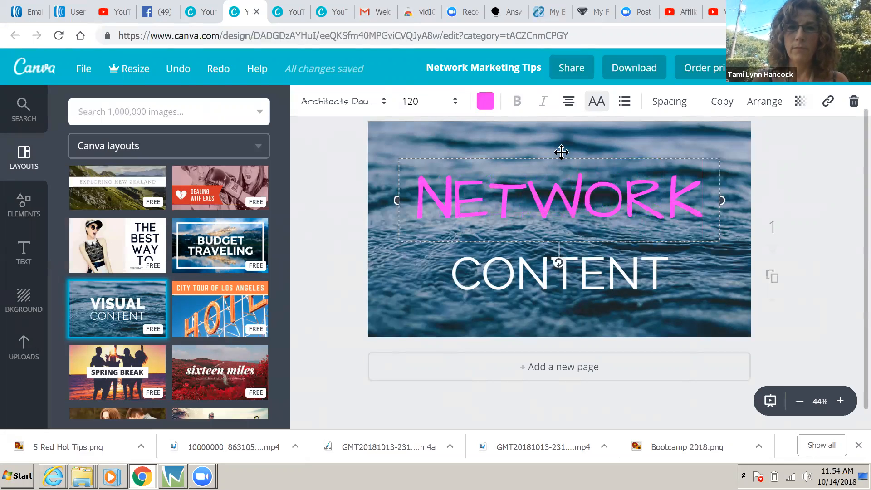
# Set the NETWORK text's font size to 88 and move it slightly up.
pyautogui.click(455, 107)
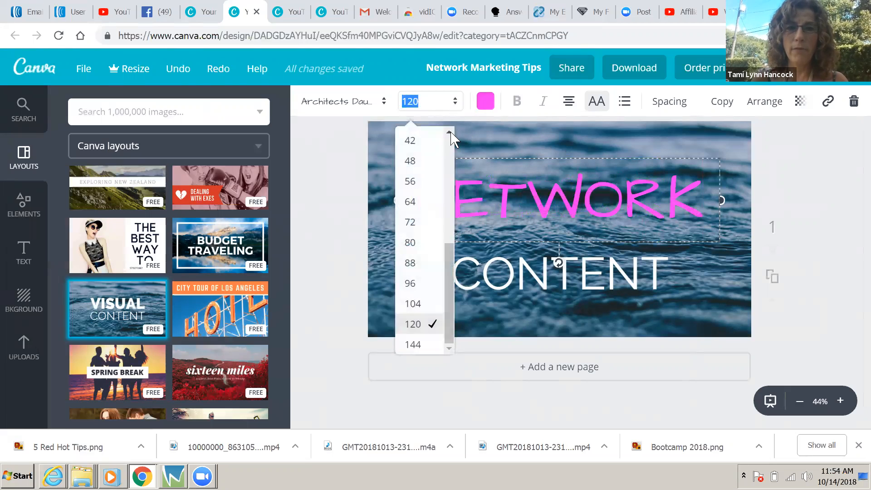
pyautogui.click(424, 264)
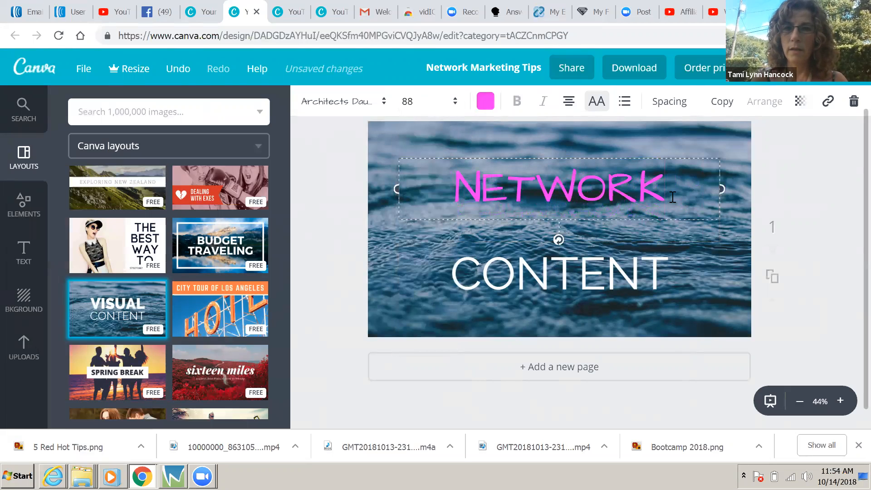
pyautogui.moveTo(544, 152); pyautogui.dragTo(543, 136)
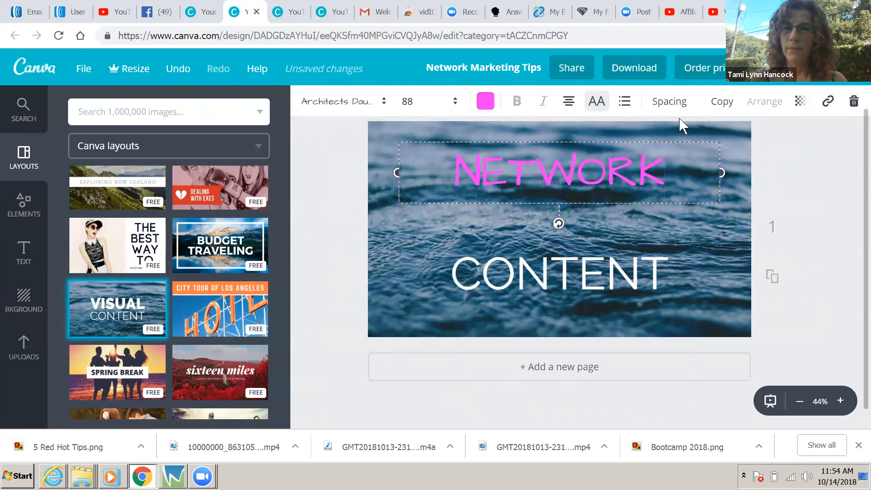
# Move the CONTENT text up to just below NETWORK and replace its wording with MARKETING.
pyautogui.click(590, 259)
pyautogui.moveTo(596, 240); pyautogui.dragTo(597, 205)
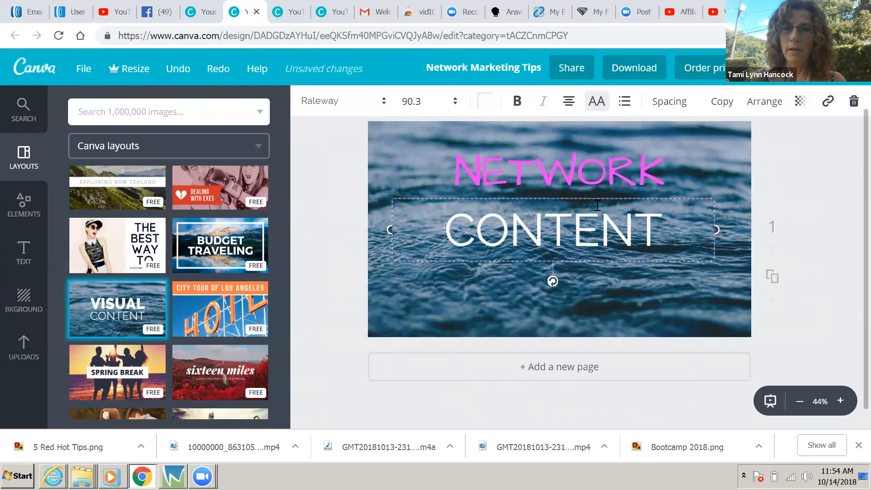
pyautogui.moveTo(672, 230); pyautogui.dragTo(439, 239)
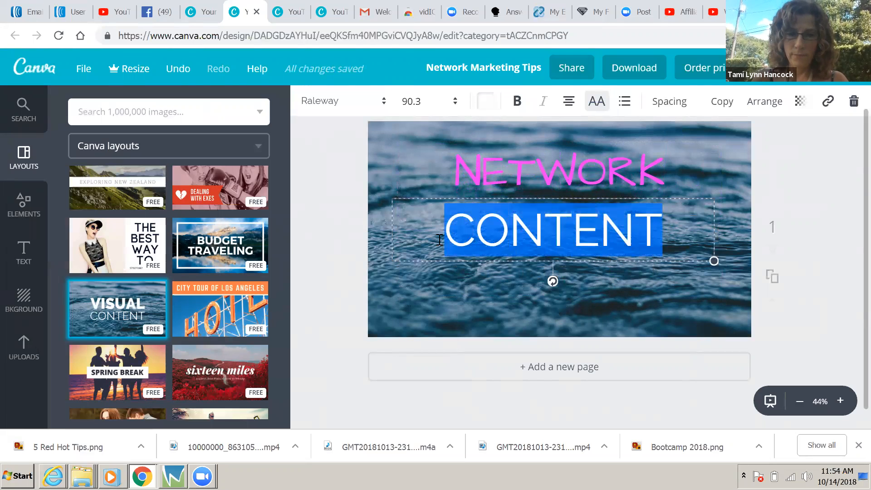
pyautogui.write('MARKETING')
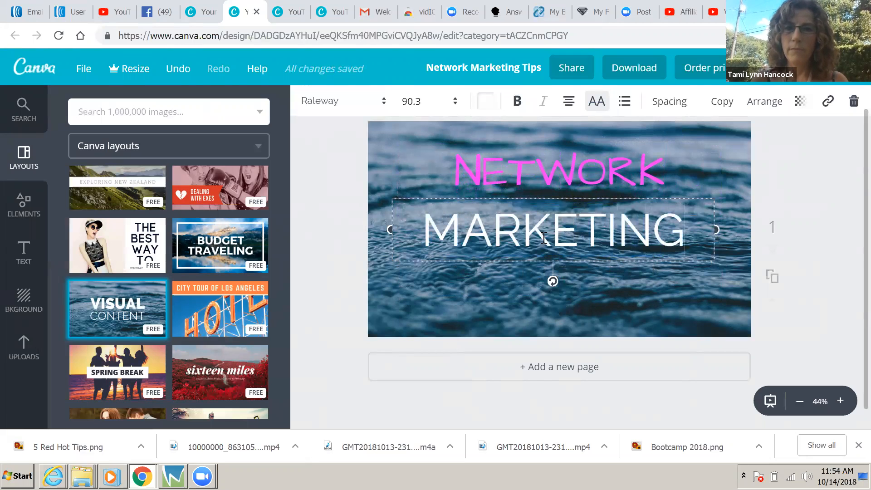
# Set the MARKETING text's font to Architects Daughter.
pyautogui.moveTo(701, 223); pyautogui.dragTo(410, 226)
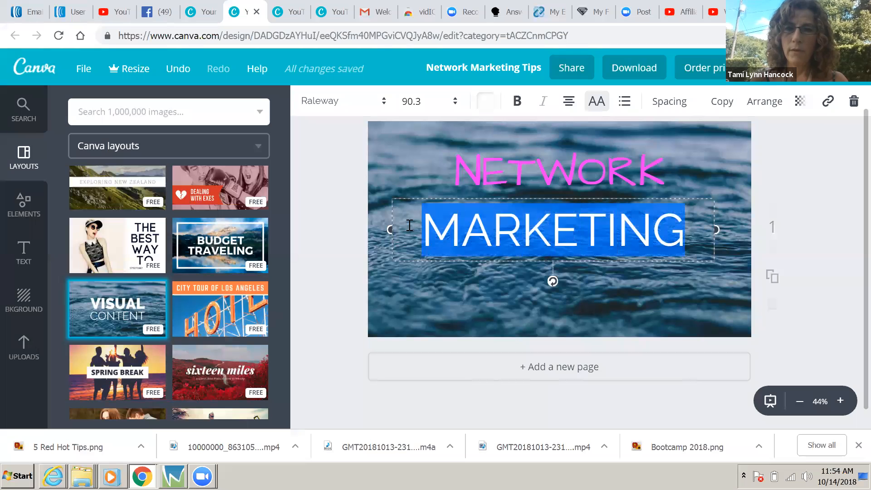
pyautogui.click(383, 106)
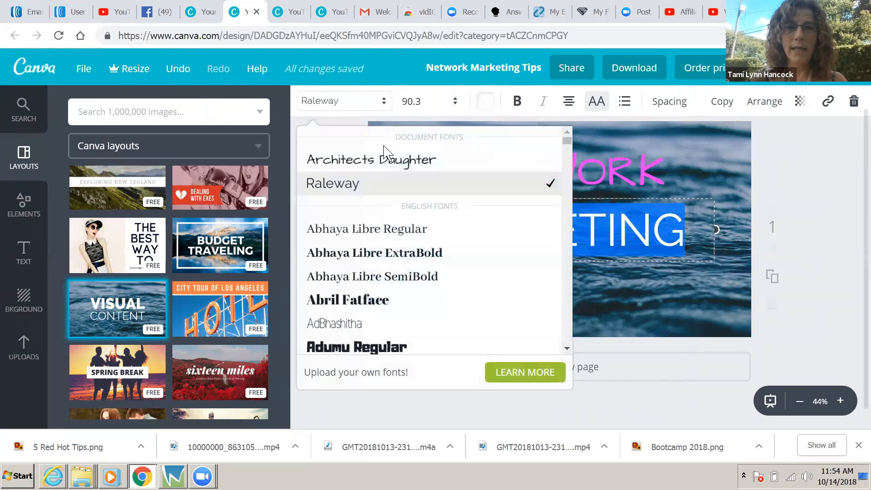
pyautogui.click(387, 166)
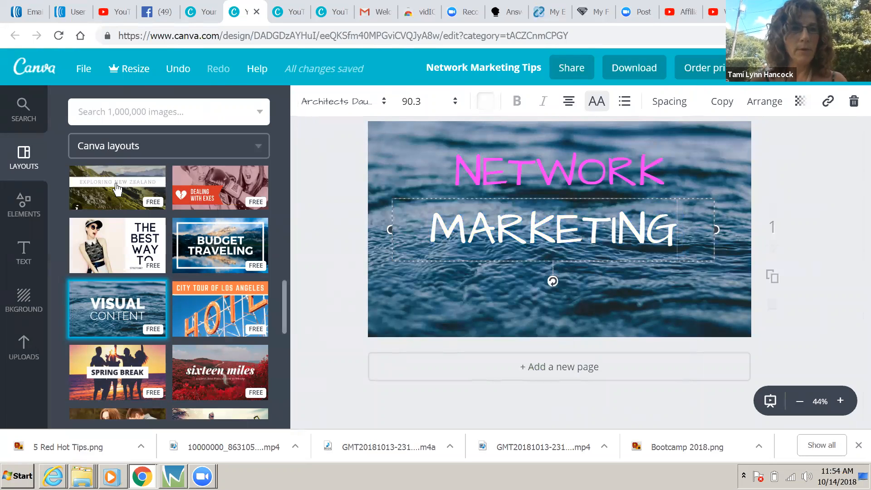
# Add a heading text below MARKETING and widen its text box on both sides.
pyautogui.click(24, 254)
pyautogui.moveTo(146, 191); pyautogui.dragTo(589, 303)
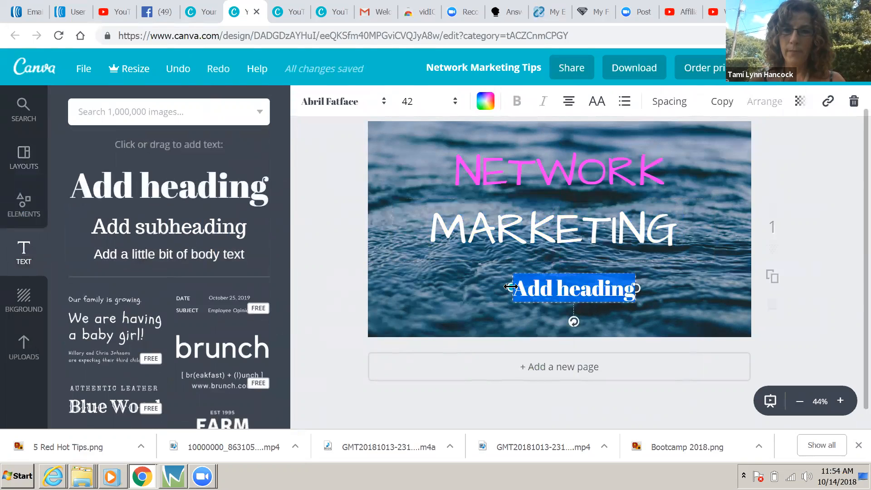
pyautogui.moveTo(511, 286); pyautogui.dragTo(412, 288)
pyautogui.moveTo(638, 289); pyautogui.dragTo(708, 289)
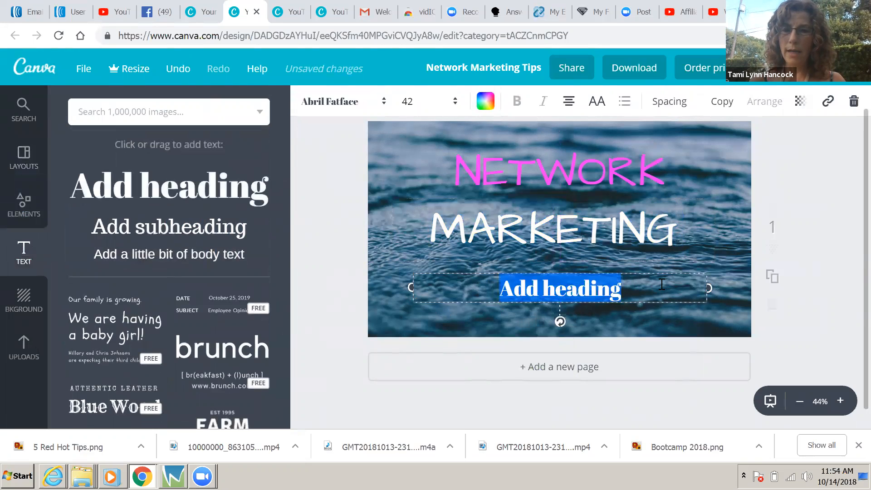
# Replace the new heading's placeholder text with "Tips And Tricks".
pyautogui.moveTo(644, 287); pyautogui.dragTo(499, 283)
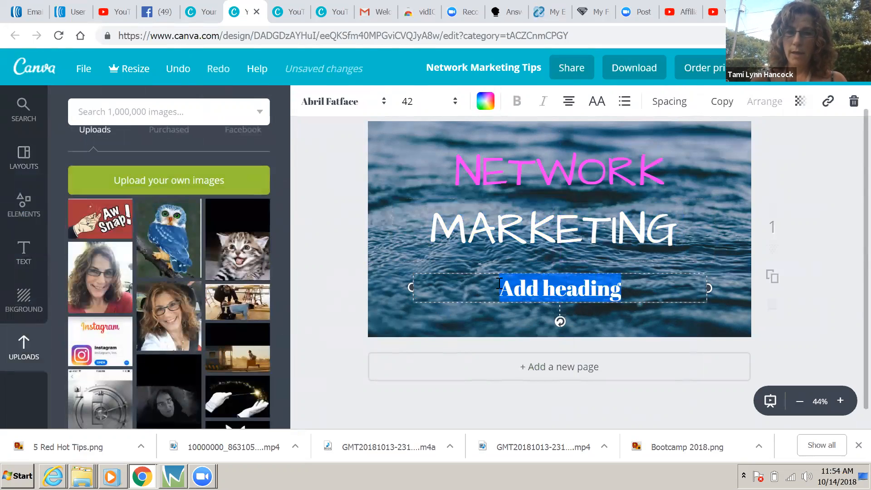
pyautogui.write('Tips')
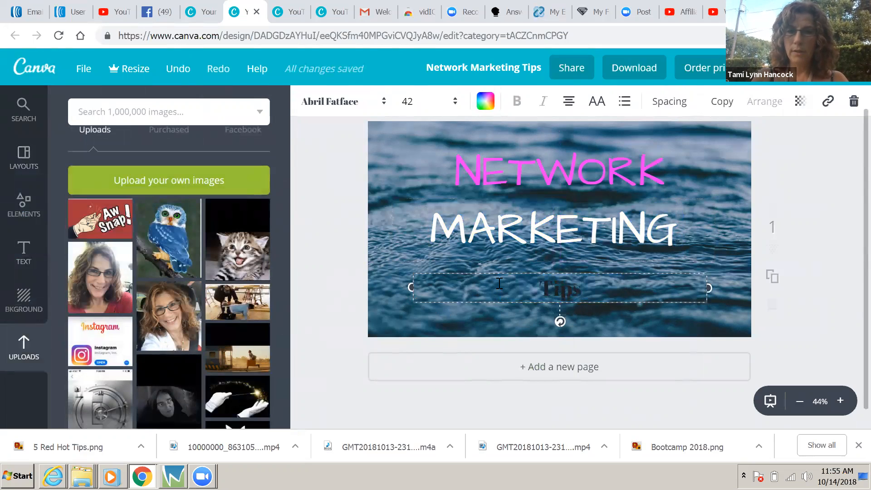
pyautogui.write(' And Tricks')
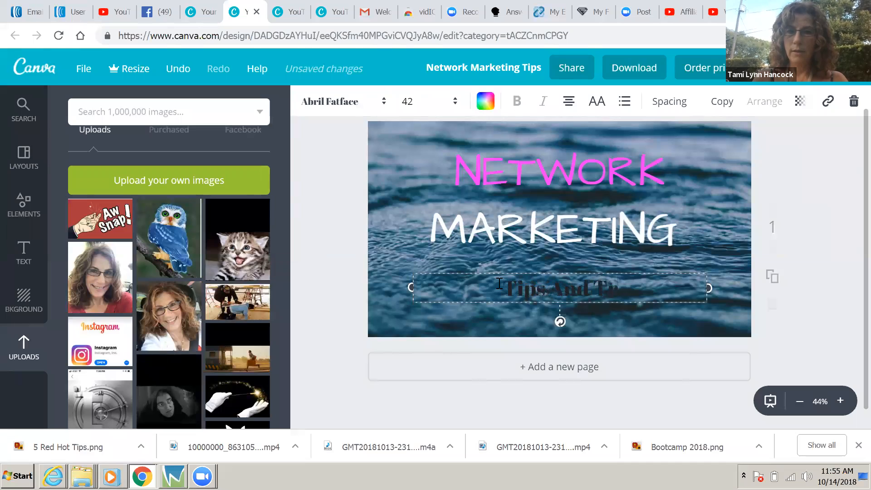
# Give the "Tips And Tricks" text the same pink as NETWORK and set its font to Architects Daughter.
pyautogui.moveTo(653, 285); pyautogui.dragTo(480, 288)
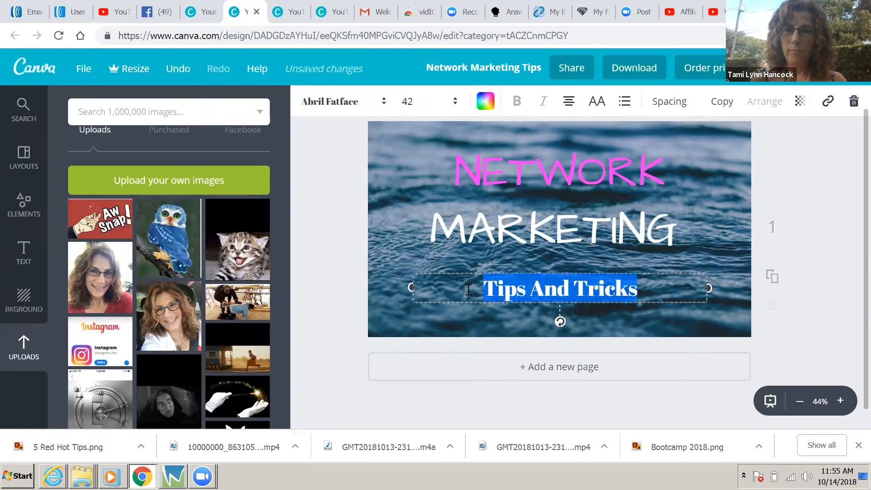
pyautogui.click(484, 101)
pyautogui.click(522, 167)
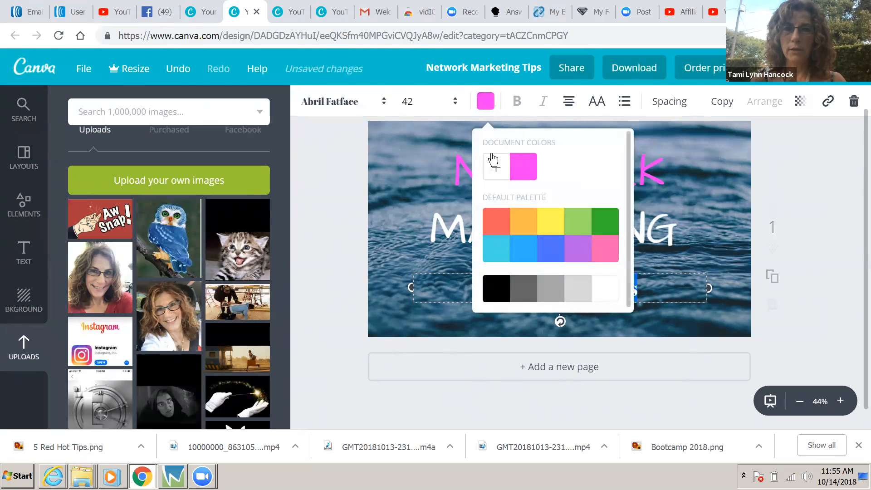
pyautogui.click(383, 108)
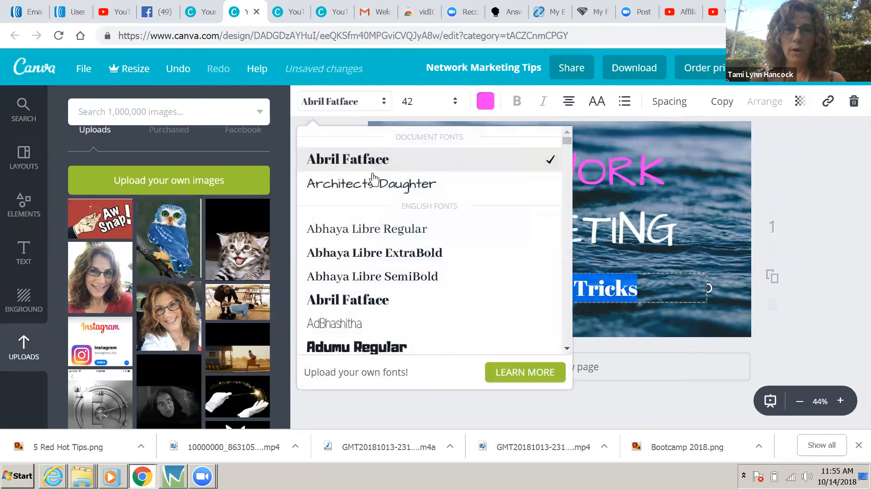
pyautogui.click(374, 187)
pyautogui.click(634, 303)
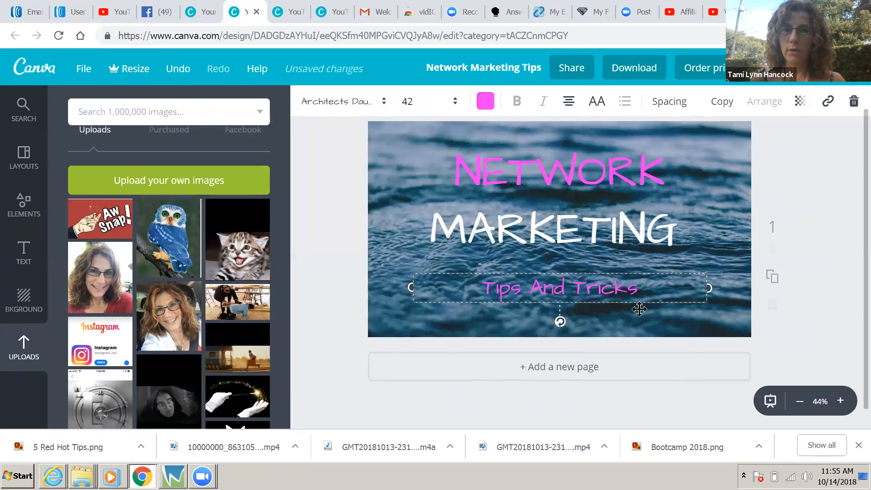
# Try font size 96 on the "Tips And Tricks" text.
pyautogui.click(634, 240)
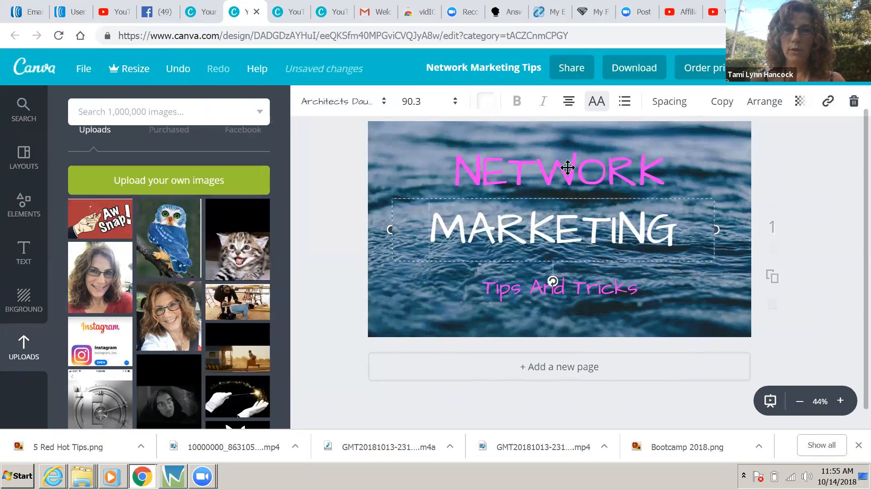
pyautogui.click(514, 289)
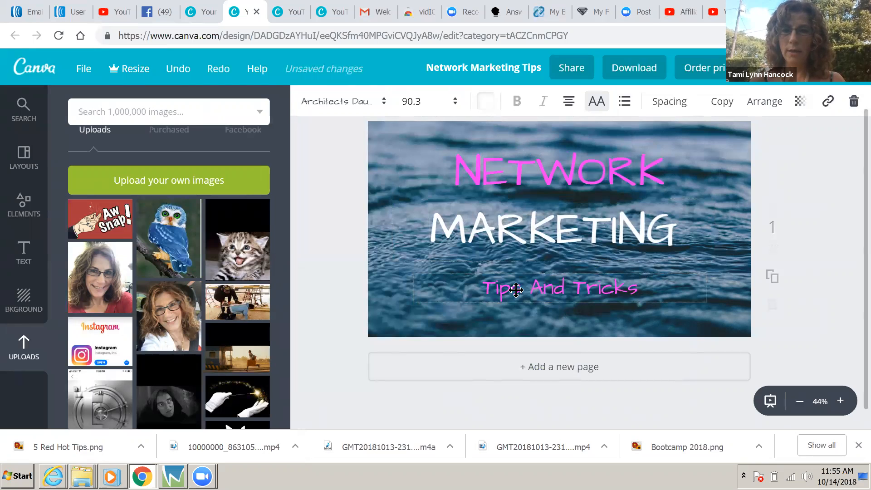
pyautogui.click(454, 104)
pyautogui.moveTo(449, 217); pyautogui.dragTo(449, 251)
pyautogui.click(429, 311)
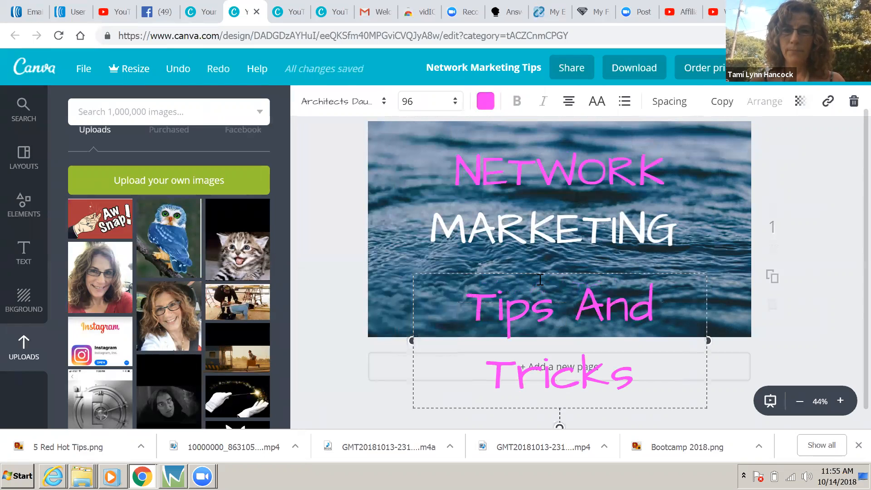
# Set the "Tips And Tricks" text's font size to 88 and widen its box leftward to fit one line.
pyautogui.click(457, 102)
pyautogui.click(415, 291)
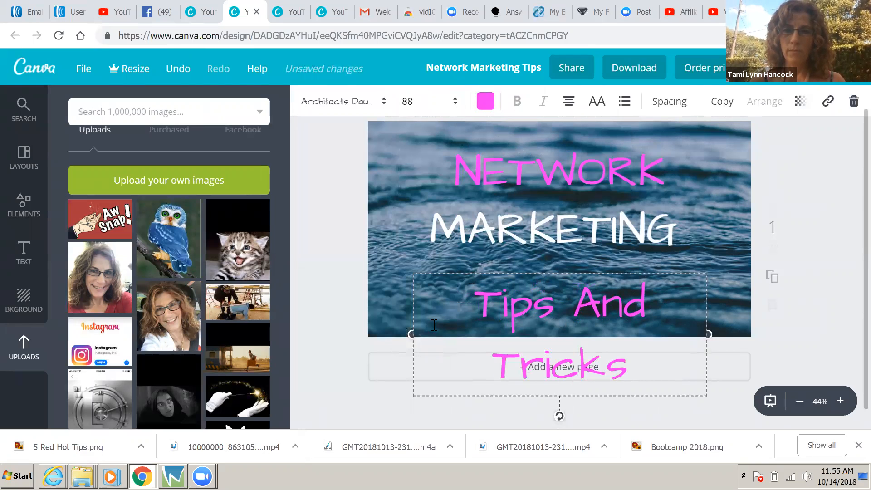
pyautogui.moveTo(411, 334); pyautogui.dragTo(370, 307)
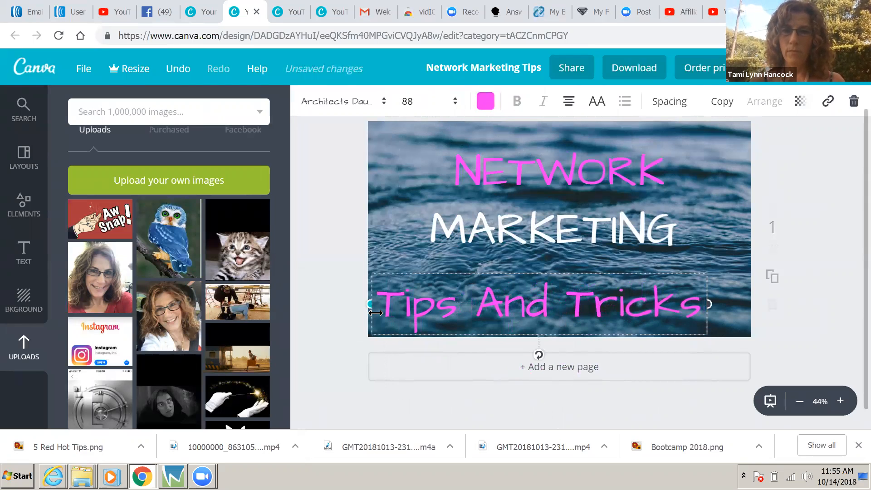
# Move the "Tips And Tricks" text up and right so it sits centred just below MARKETING.
pyautogui.moveTo(542, 272); pyautogui.dragTo(565, 260)
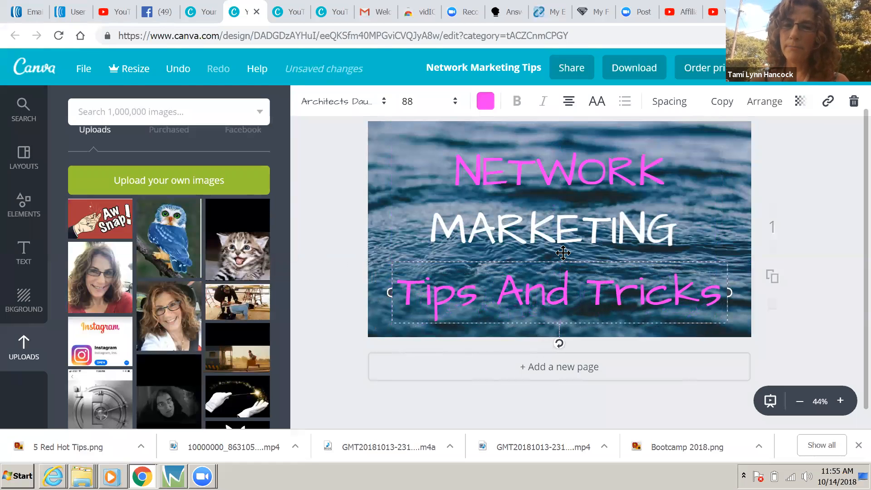
pyautogui.click(615, 231)
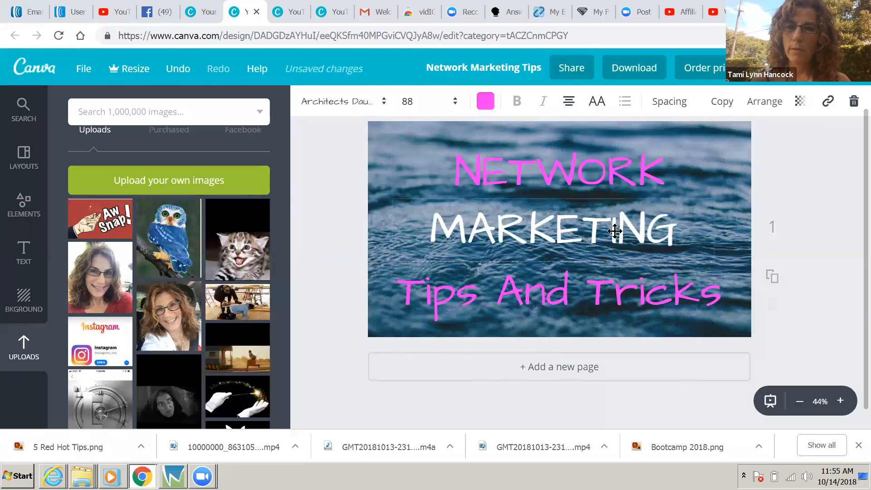
# Try retyping the white MARKETING heading.
pyautogui.moveTo(679, 229); pyautogui.dragTo(482, 225)
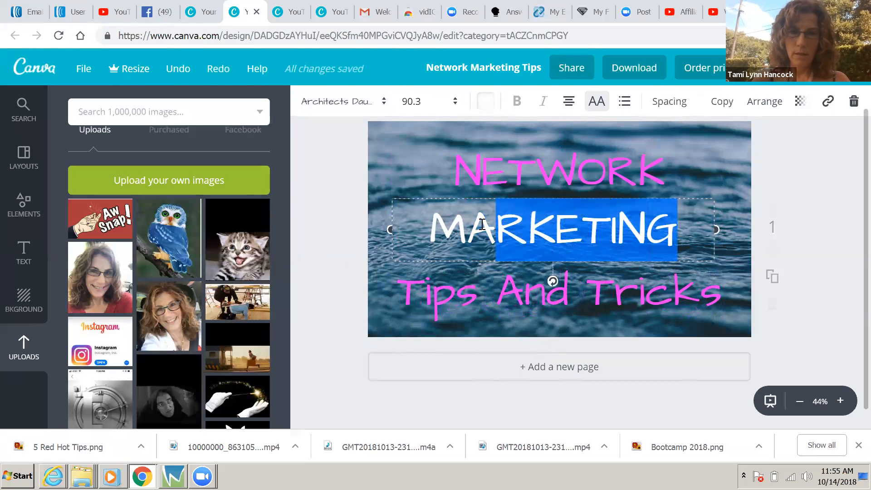
pyautogui.write('AR')
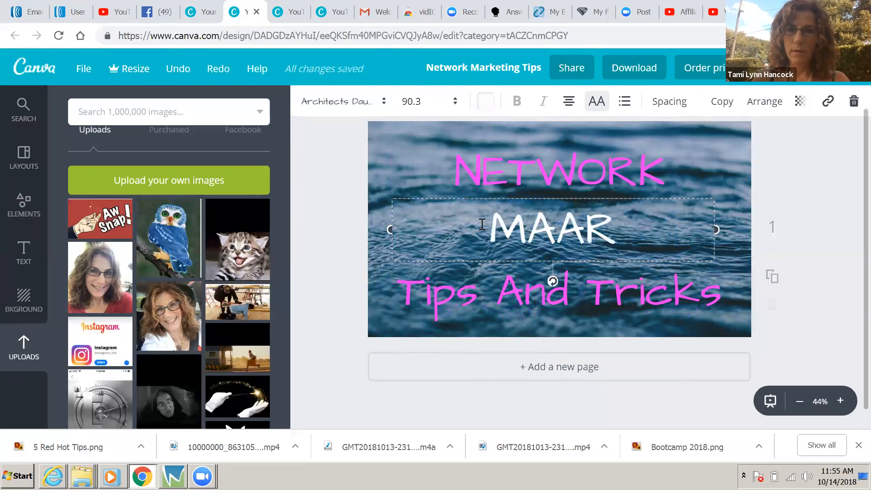
pyautogui.press('BackSpace')
pyautogui.press('BackSpace')
pyautogui.press('BackSpace')
pyautogui.write('ARKE')
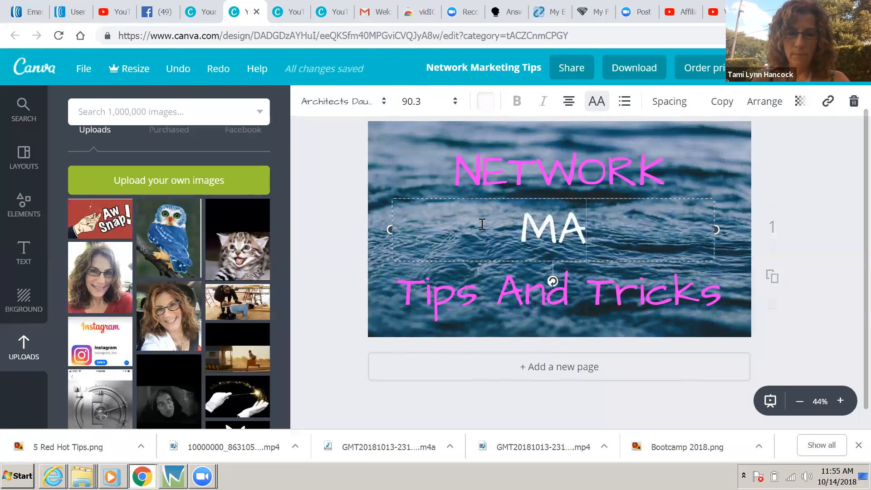
pyautogui.press('BackSpace')
pyautogui.press('BackSpace')
pyautogui.press('BackSpace')
pyautogui.press('BackSpace')
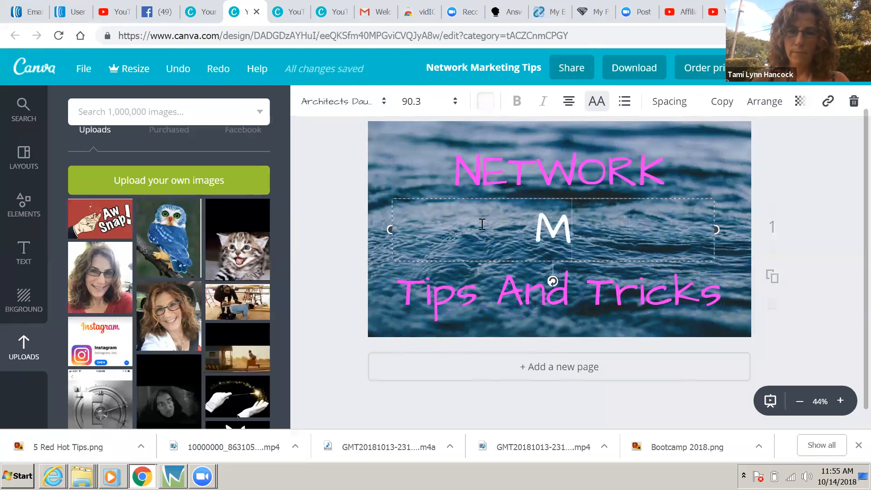
pyautogui.write('AR')
pyautogui.press('BackSpace')
pyautogui.press('BackSpace')
pyautogui.press('BackSpace')
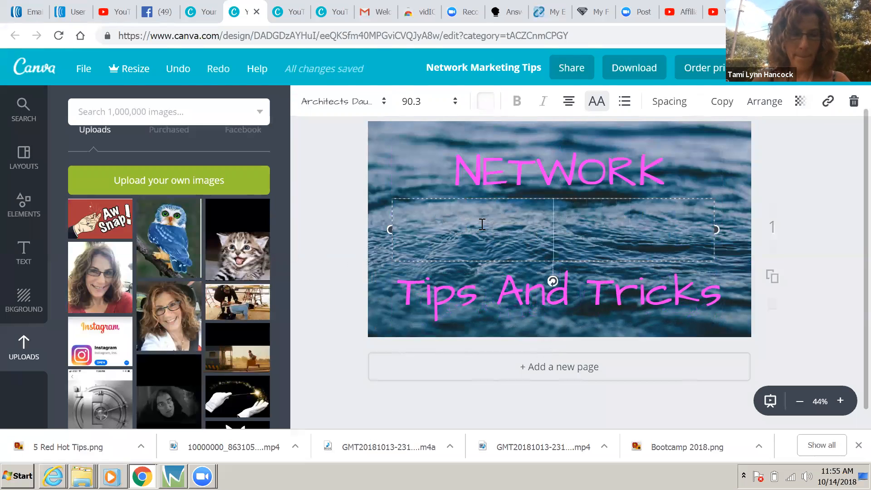
pyautogui.write('MAR')
pyautogui.press('BackSpace')
pyautogui.press('BackSpace')
pyautogui.write('MA')
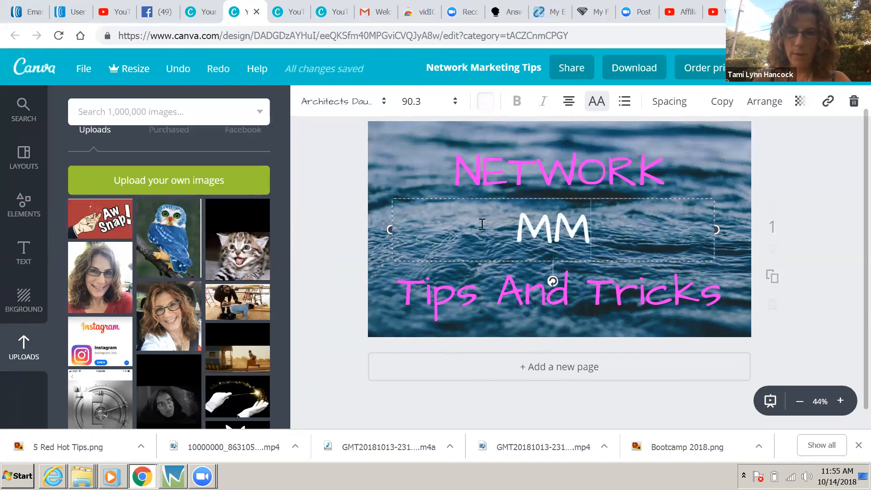
pyautogui.press('BackSpace')
pyautogui.press('BackSpace')
pyautogui.write('ARKETING')
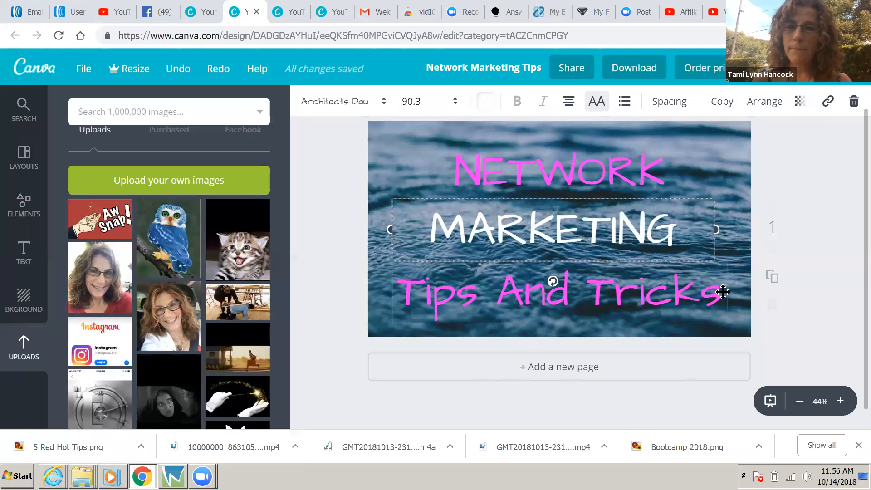
pyautogui.click(383, 104)
pyautogui.moveTo(564, 147); pyautogui.dragTo(562, 135)
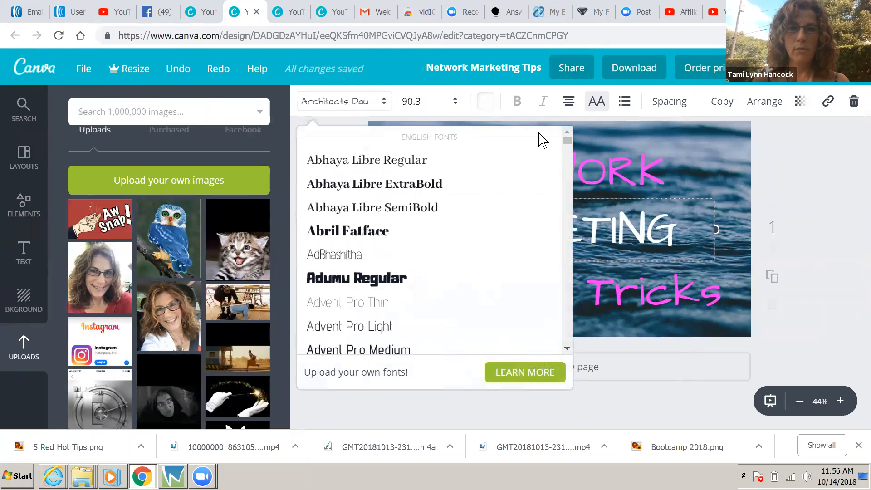
pyautogui.click(342, 108)
pyautogui.moveTo(681, 230); pyautogui.dragTo(433, 230)
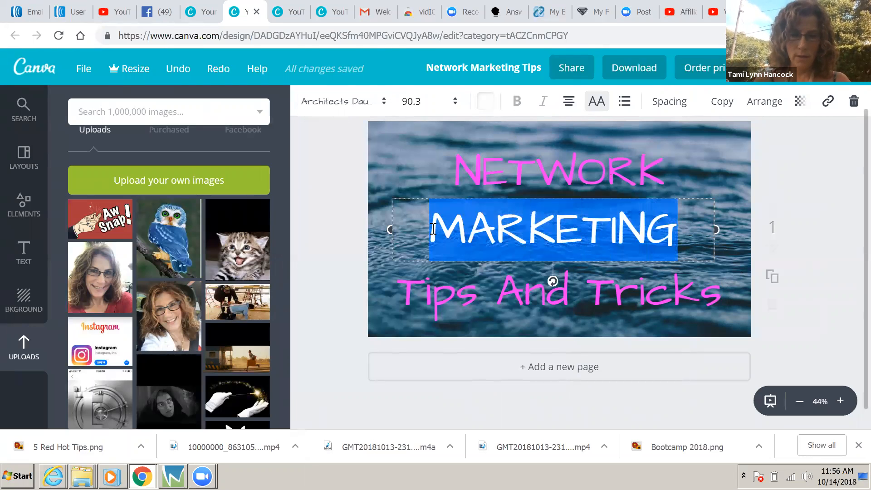
pyautogui.write('MARKETING')
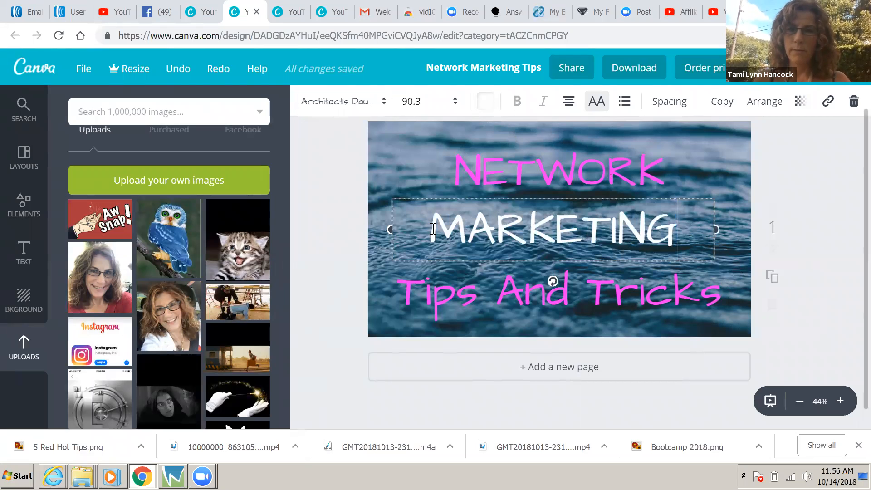
# Recolour the MARKETING heading yellow from the default palette.
pyautogui.moveTo(699, 228); pyautogui.dragTo(429, 230)
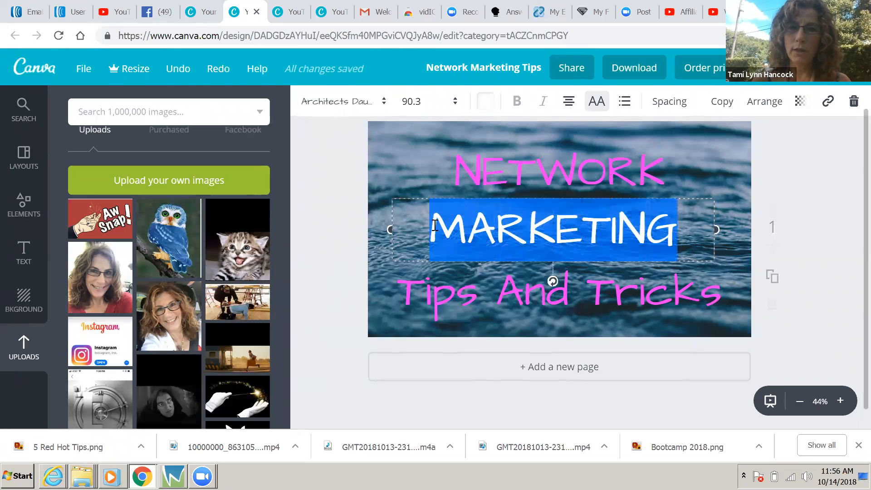
pyautogui.click(485, 102)
pyautogui.click(548, 226)
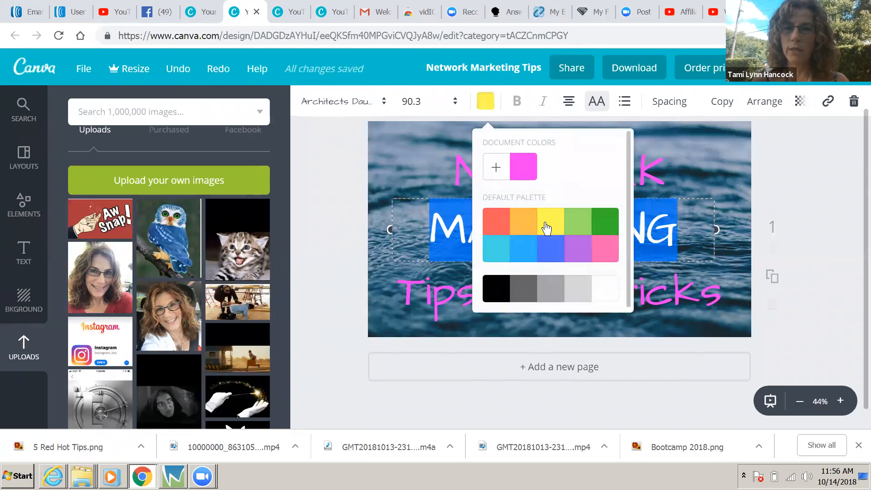
pyautogui.click(738, 229)
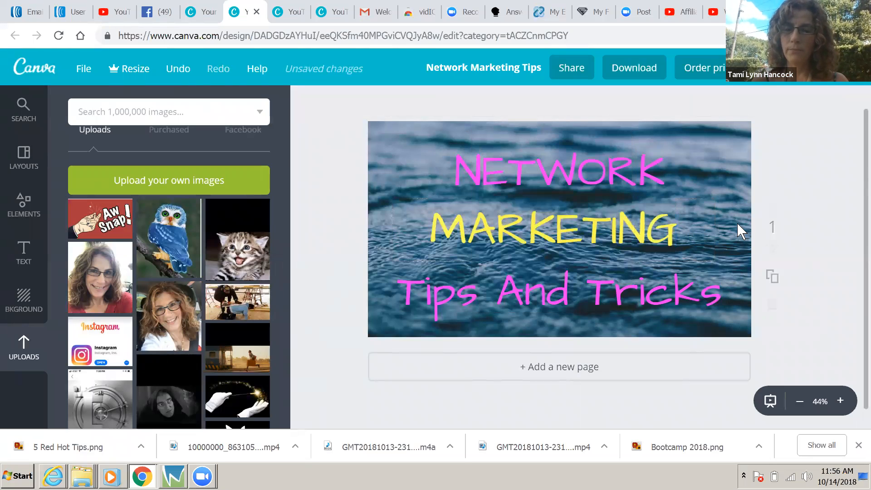
# Recolour only the word "Tips" in the bottom line coral red from the default palette.
pyautogui.click(701, 283)
pyautogui.moveTo(478, 292); pyautogui.dragTo(396, 294)
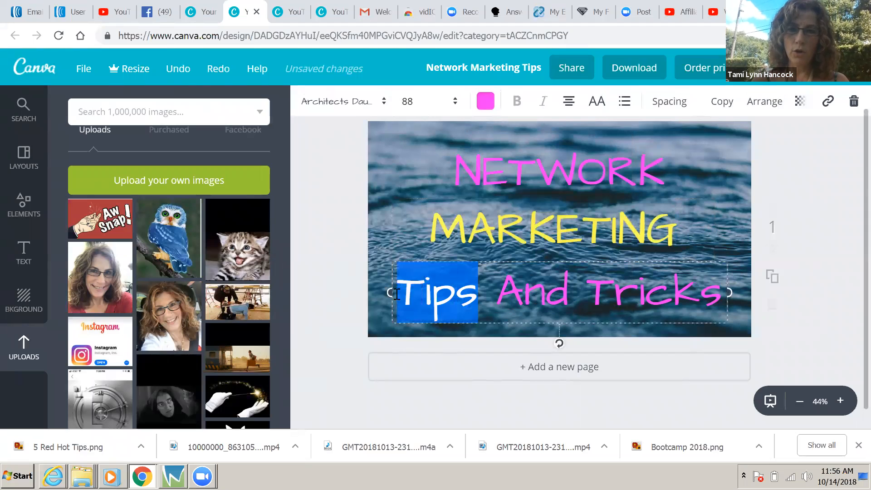
pyautogui.click(485, 101)
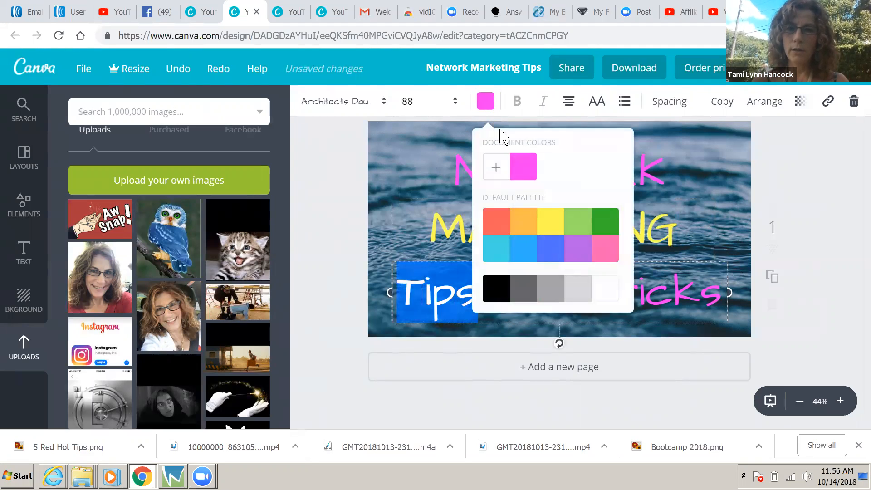
pyautogui.click(504, 226)
pyautogui.click(706, 202)
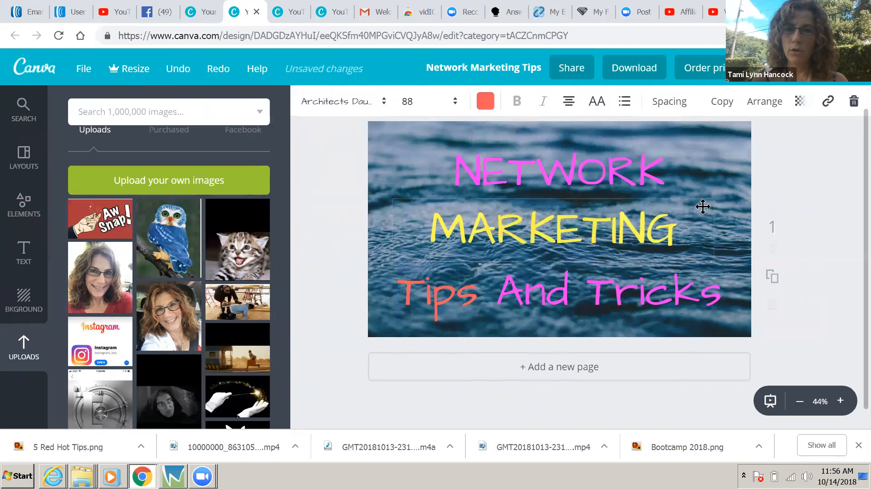
# Try dark green on the word "Tricks" in the bottom line.
pyautogui.click(614, 277)
pyautogui.moveTo(586, 290); pyautogui.dragTo(722, 290)
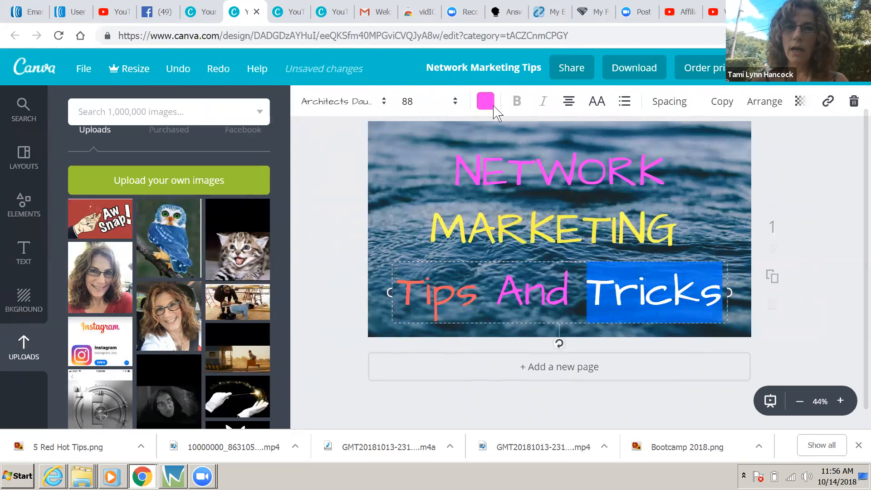
pyautogui.click(485, 103)
pyautogui.click(605, 226)
pyautogui.click(713, 247)
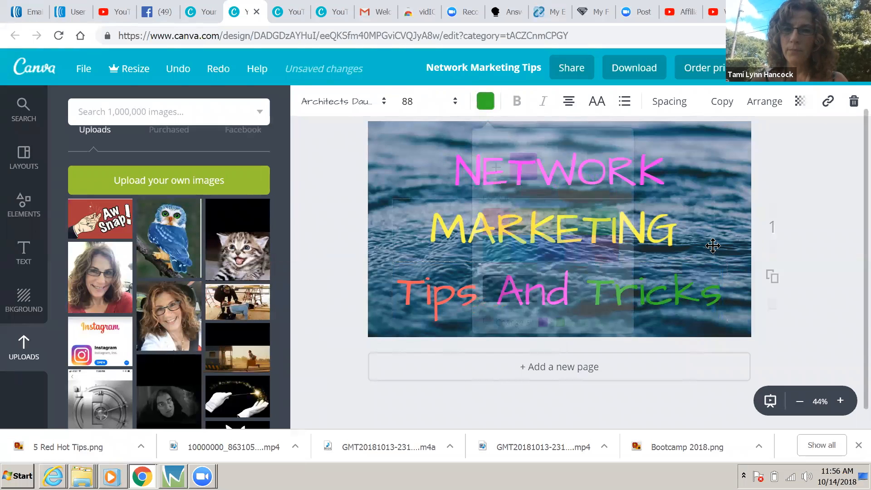
# Recolour the word "Tricks" light green from the default palette.
pyautogui.click(693, 296)
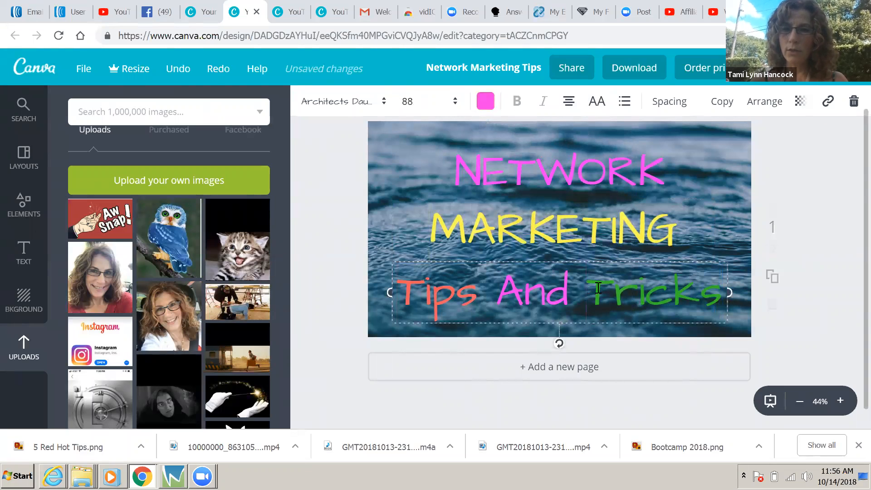
pyautogui.moveTo(587, 288); pyautogui.dragTo(718, 287)
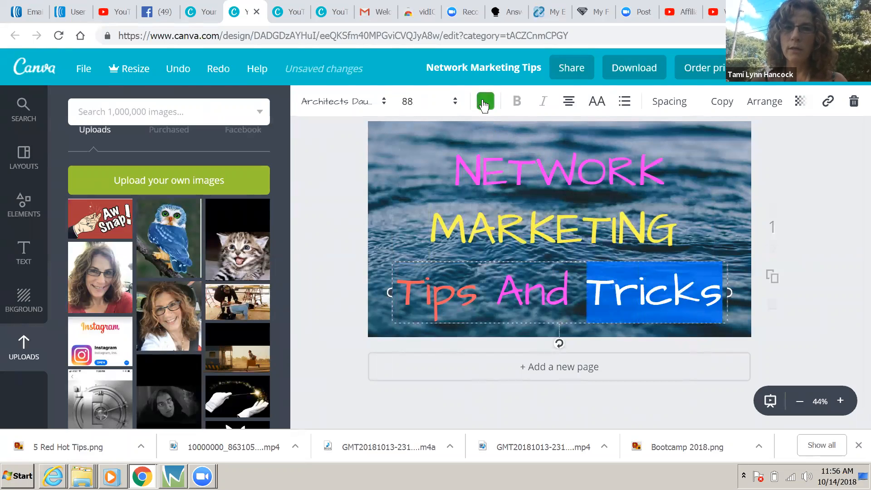
pyautogui.click(485, 102)
pyautogui.click(578, 221)
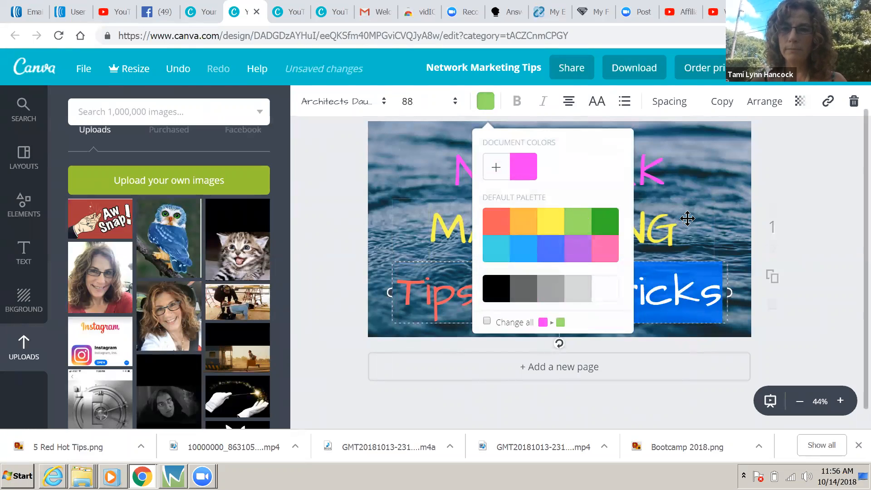
pyautogui.click(688, 219)
pyautogui.click(687, 219)
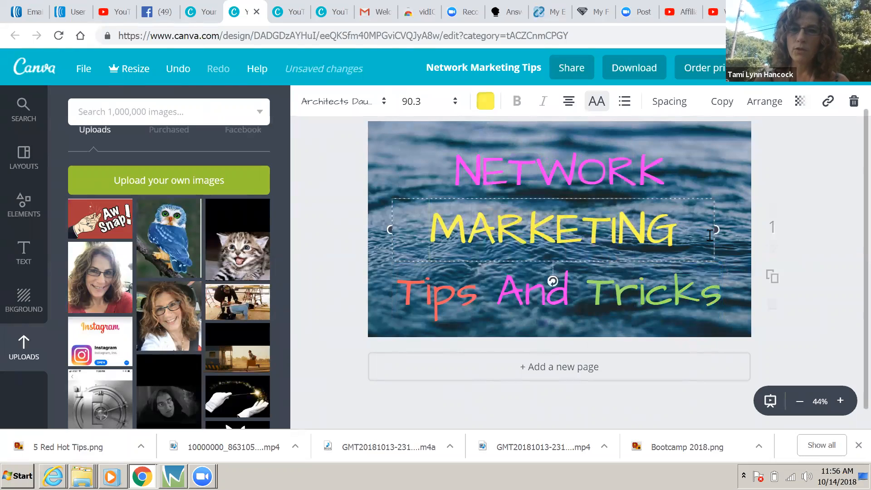
# Recolour the word "And" in the bottom line turquoise from the default palette.
pyautogui.click(577, 294)
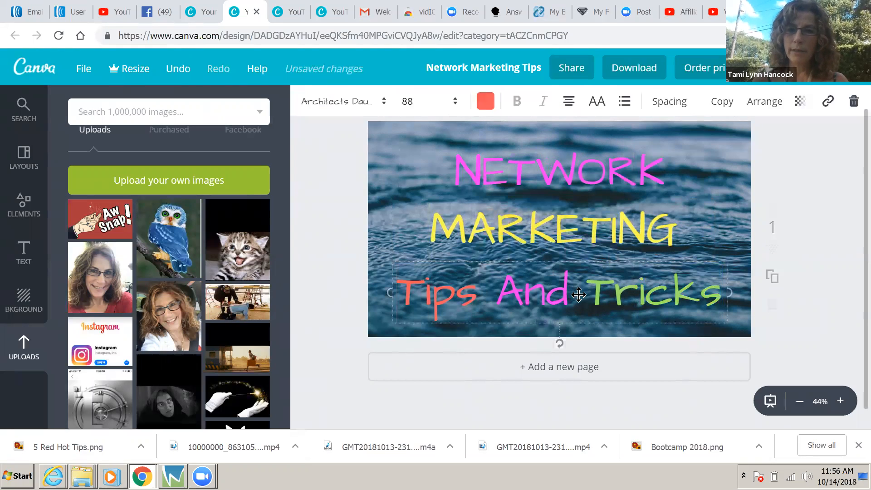
pyautogui.moveTo(571, 294); pyautogui.dragTo(494, 293)
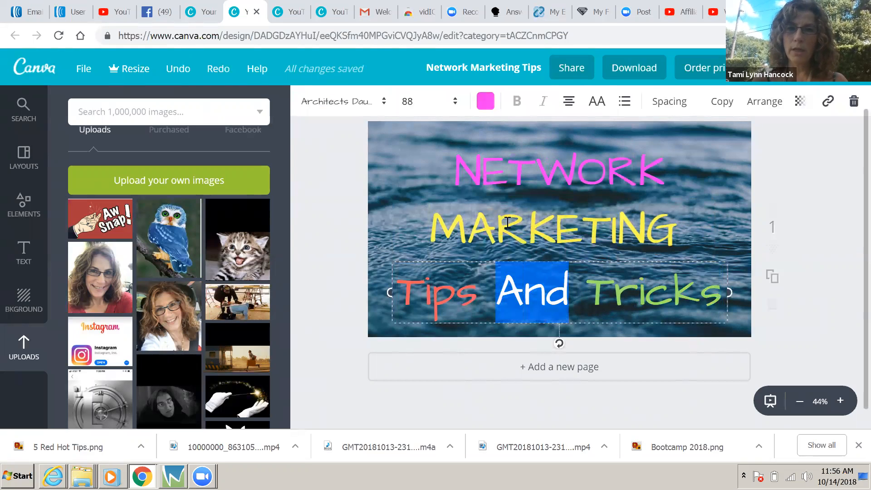
pyautogui.click(486, 101)
pyautogui.click(499, 252)
pyautogui.click(701, 203)
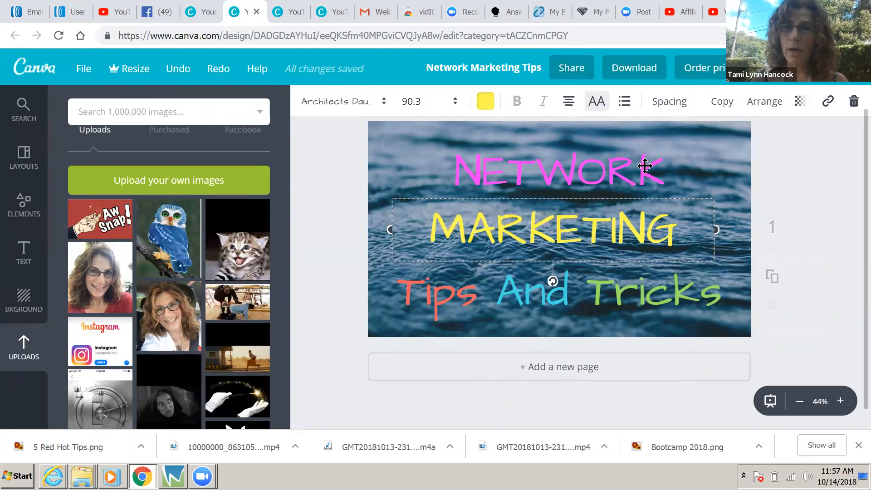
# Download the finished thumbnail design as a PNG file.
pyautogui.click(627, 66)
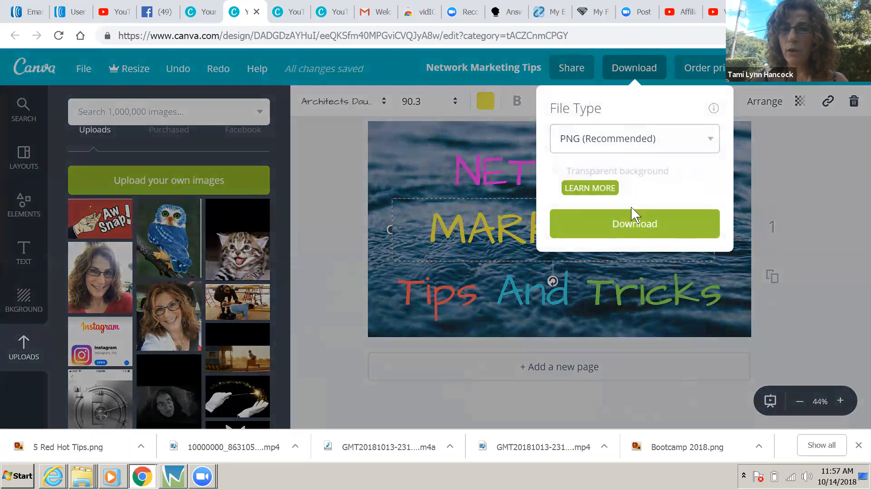
pyautogui.click(633, 231)
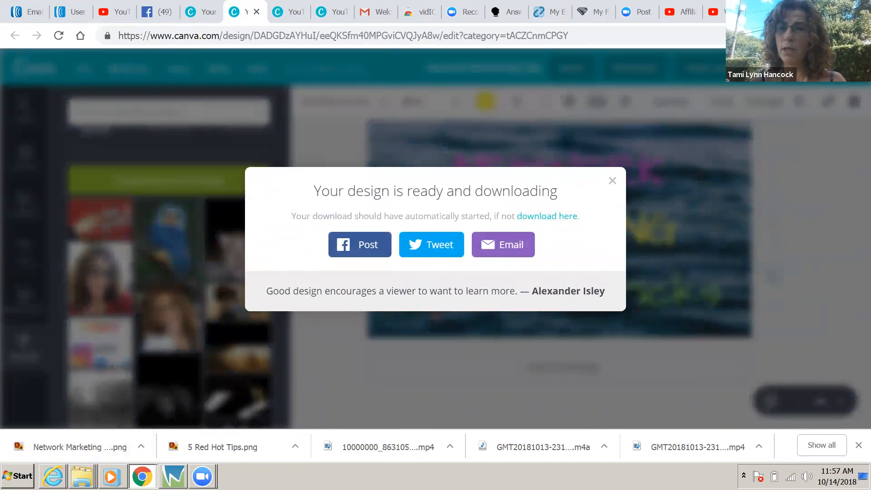
# Switch to the Downloads folder in Windows Explorer and move the "Network Marketing Tips" image into the Pictures library.
pyautogui.click(814, 6)
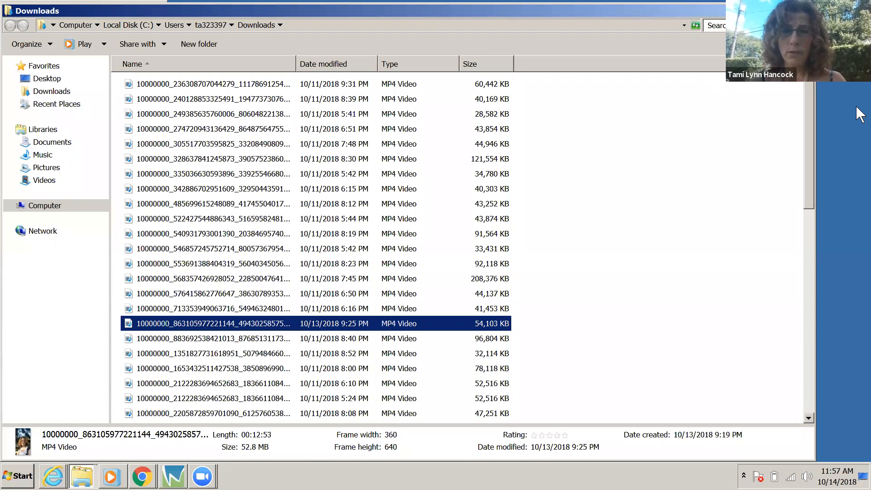
pyautogui.moveTo(811, 213); pyautogui.dragTo(820, 319)
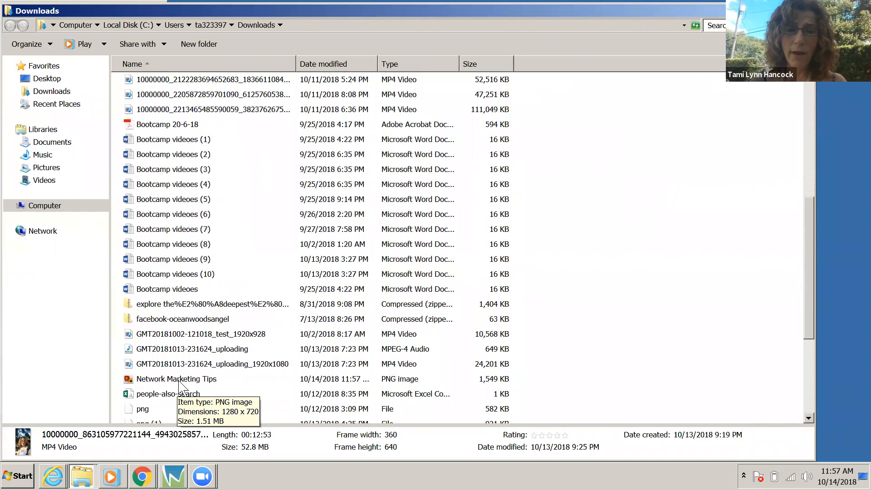
pyautogui.moveTo(177, 383); pyautogui.dragTo(63, 170)
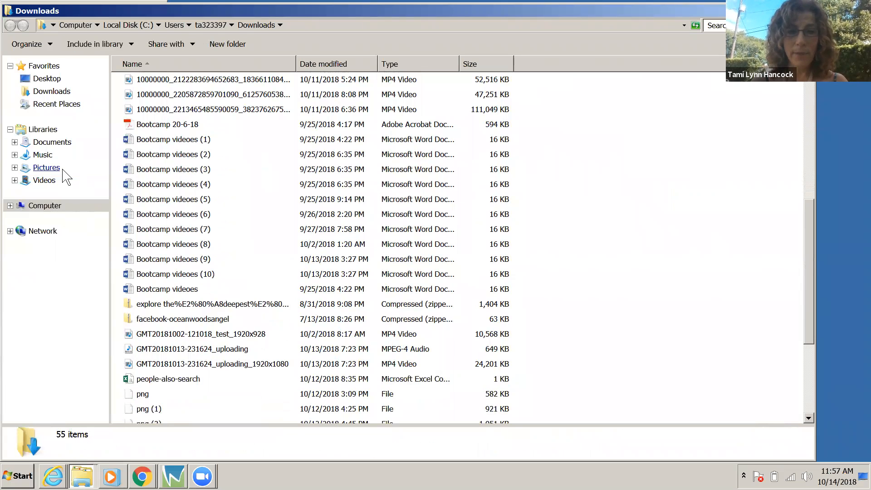
# Switch back to Chrome and bring up the YouTube edit page of the "Network Marketing Tips and Tricks" video.
pyautogui.click(142, 476)
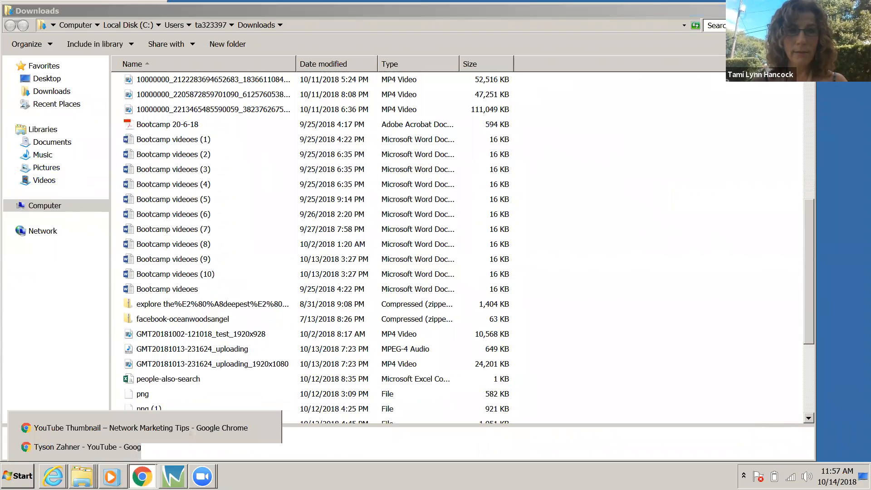
pyautogui.click(139, 424)
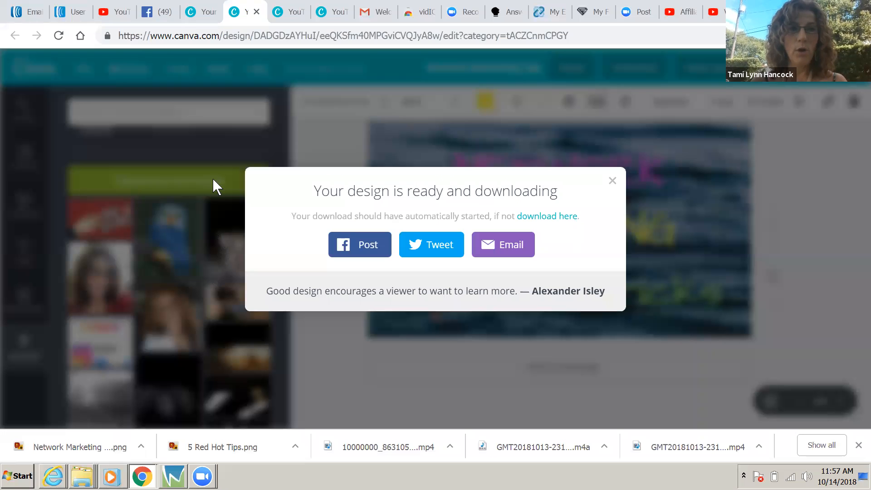
pyautogui.click(114, 17)
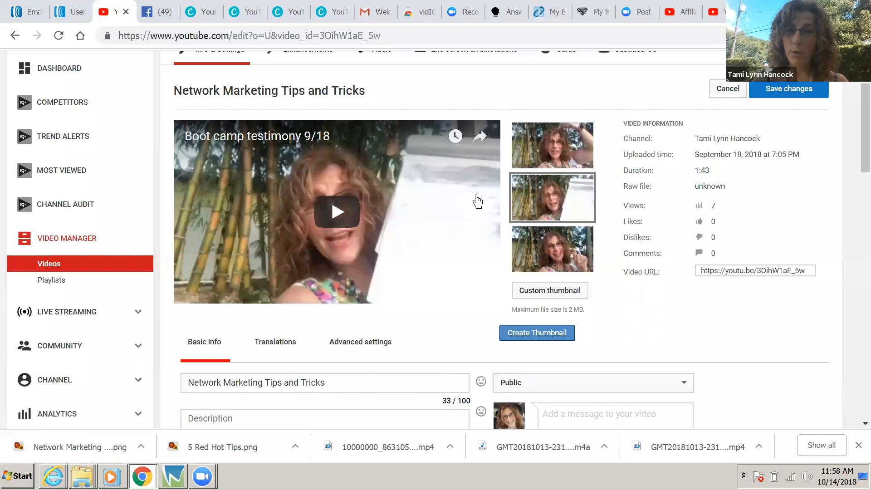
# Upload the "Network Marketing Tips" image from the Pictures library as the video's custom thumbnail.
pyautogui.click(570, 297)
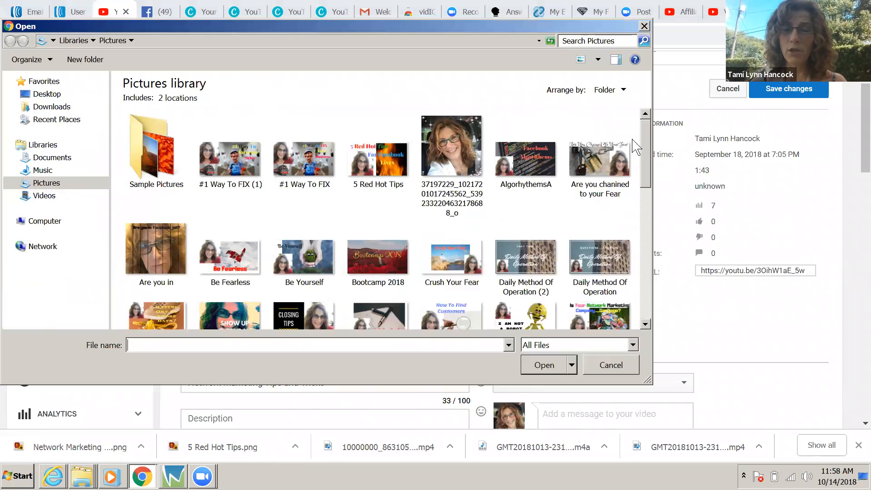
pyautogui.scroll(-3, 646, 141)
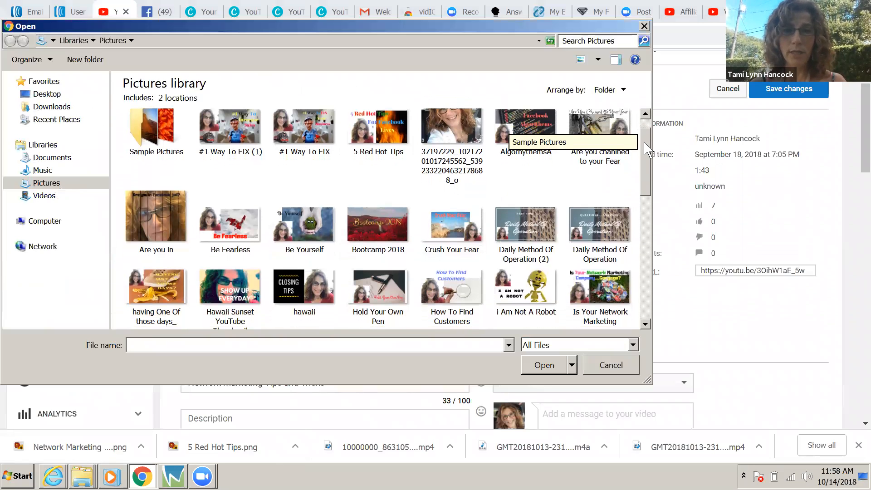
pyautogui.moveTo(650, 166)
pyautogui.mouseDown()
pyautogui.moveTo(645, 144)
pyautogui.moveTo(648, 176)
pyautogui.mouseUp()
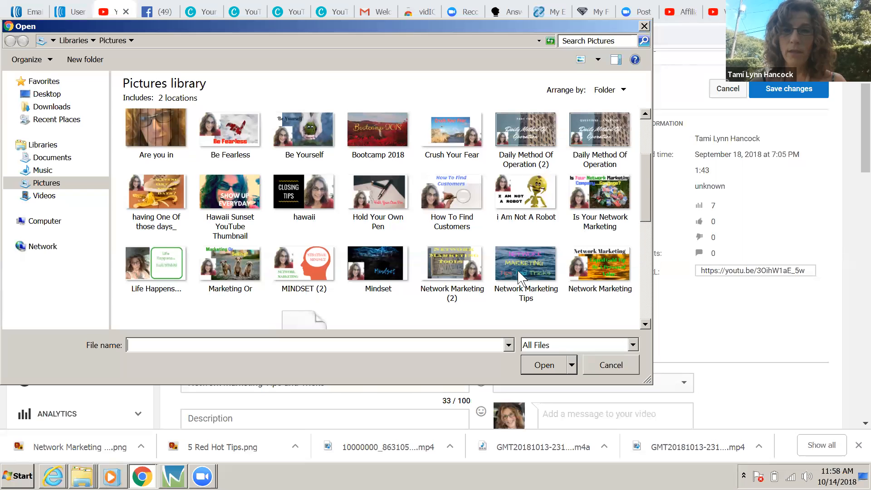
pyautogui.click(519, 265)
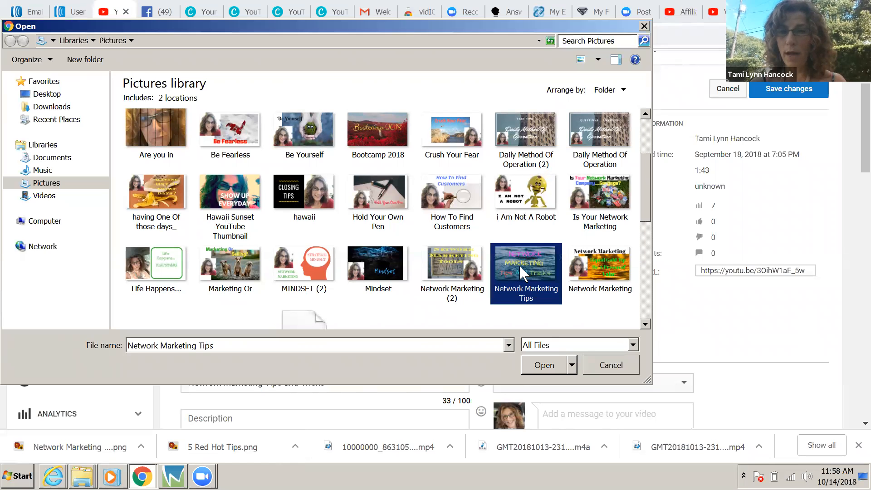
pyautogui.click(545, 365)
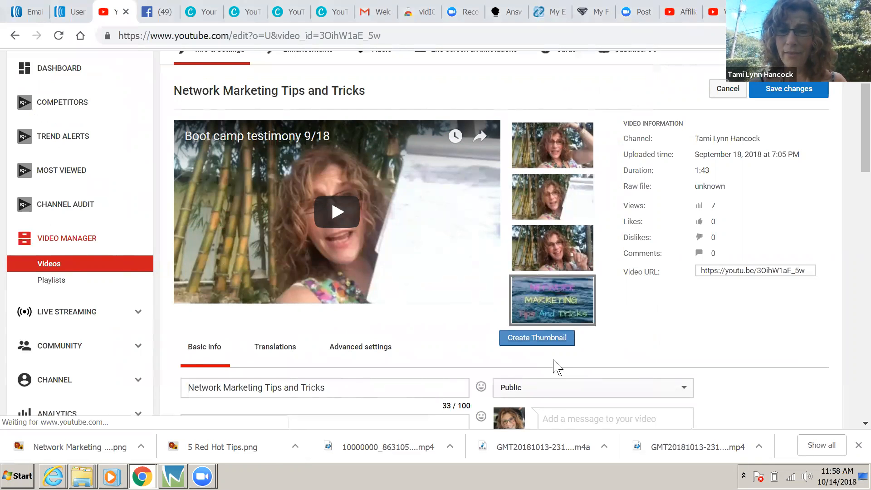
pyautogui.moveTo(561, 299)
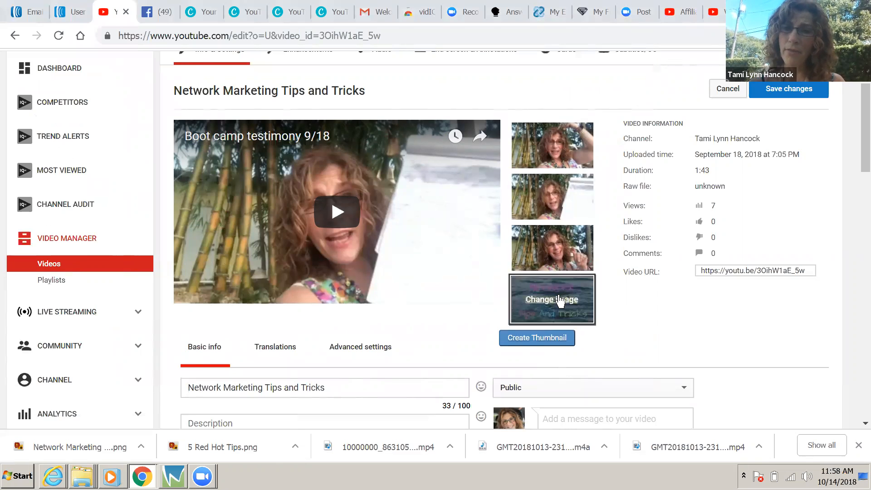
# Enter the video description "Exciting testimony on how the bootcamp gave insight and direction into network marketing" and save the changes.
pyautogui.moveTo(859, 136); pyautogui.dragTo(859, 160)
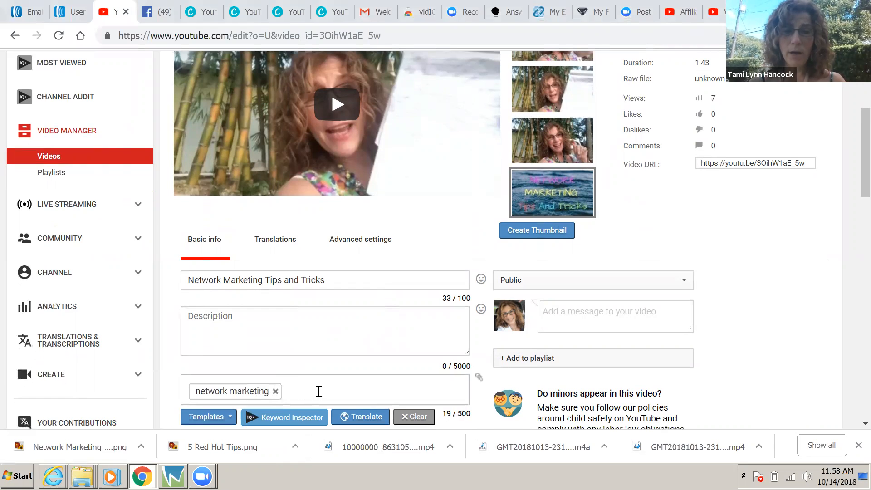
pyautogui.click(272, 317)
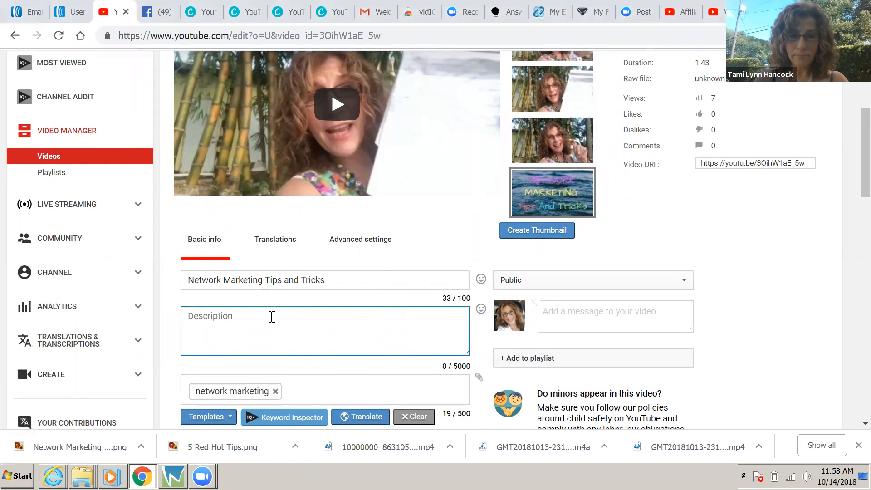
pyautogui.write('tESTIM')
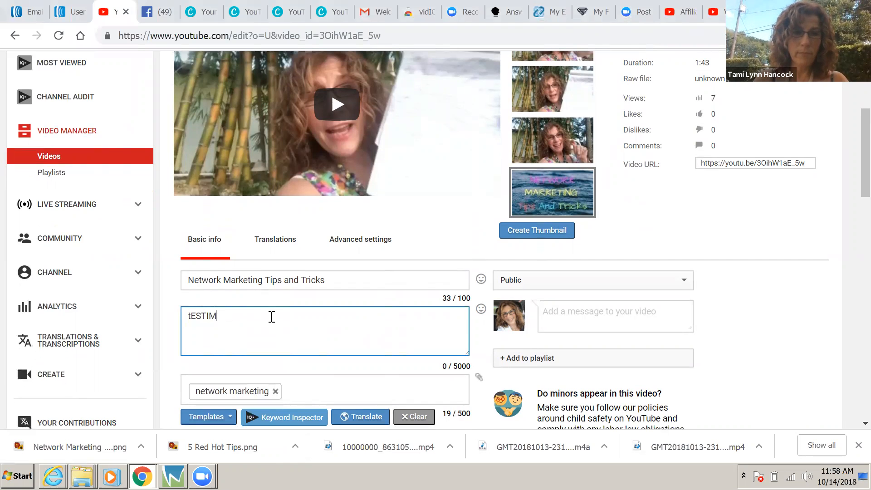
pyautogui.press('BackSpace')
pyautogui.press('BackSpace')
pyautogui.press('BackSpace')
pyautogui.write('Exciting testi')
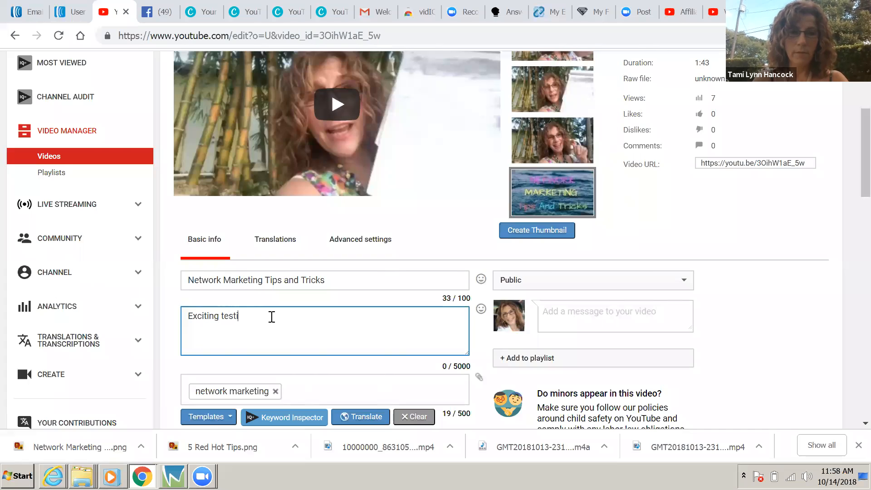
pyautogui.write('mony on how the bootcamp')
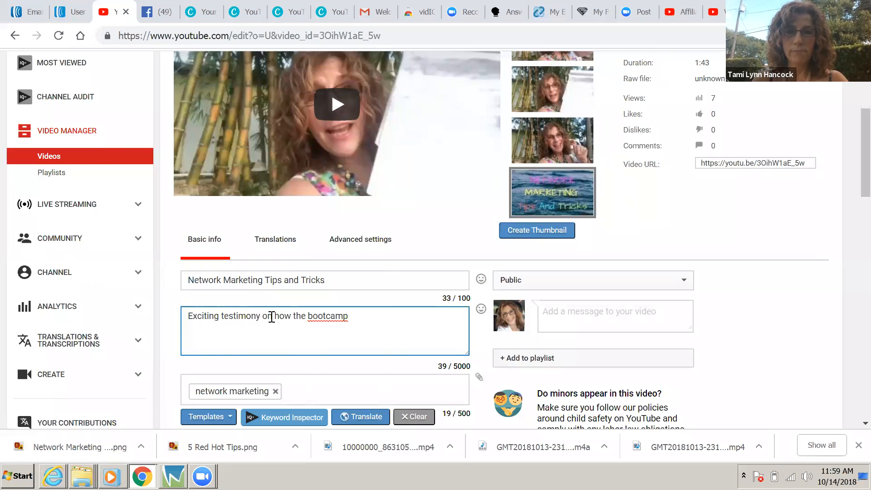
pyautogui.write(' gave insigh')
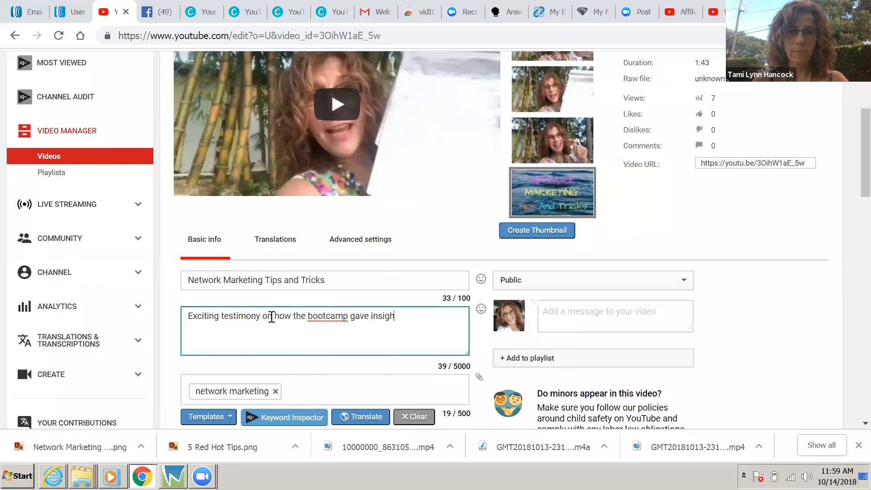
pyautogui.write('t and direction int')
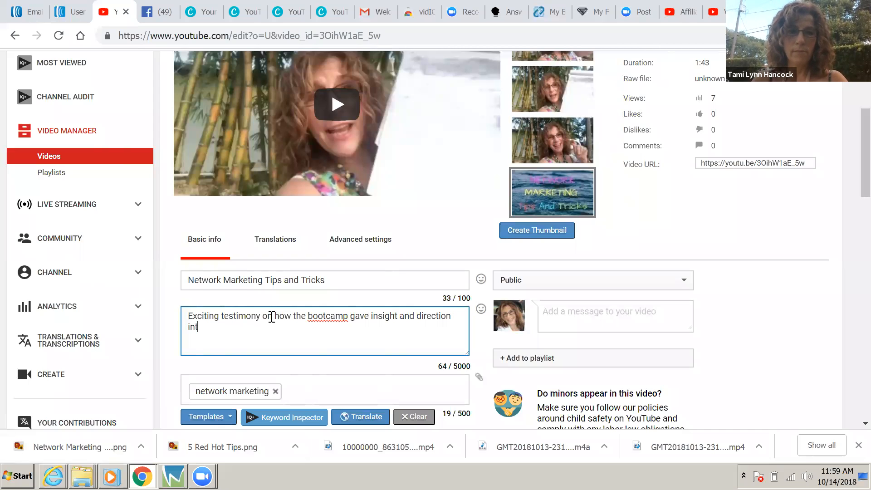
pyautogui.write('o network  marketing')
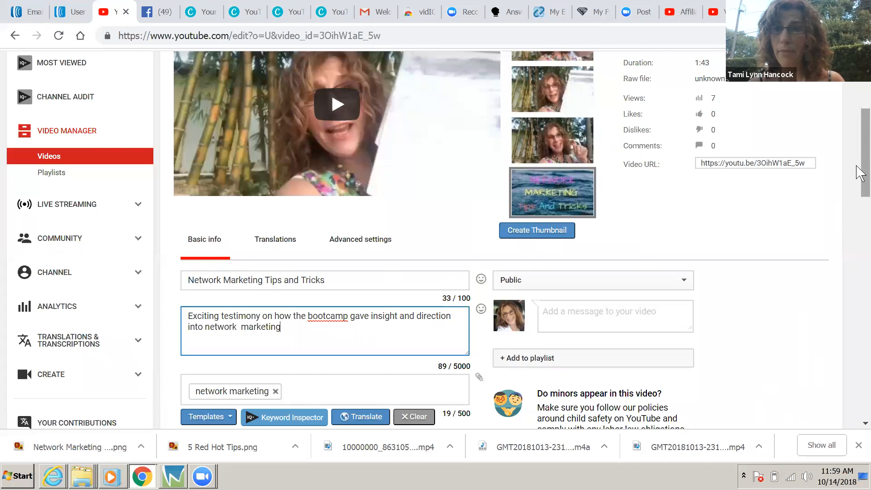
pyautogui.moveTo(861, 162); pyautogui.dragTo(849, 352)
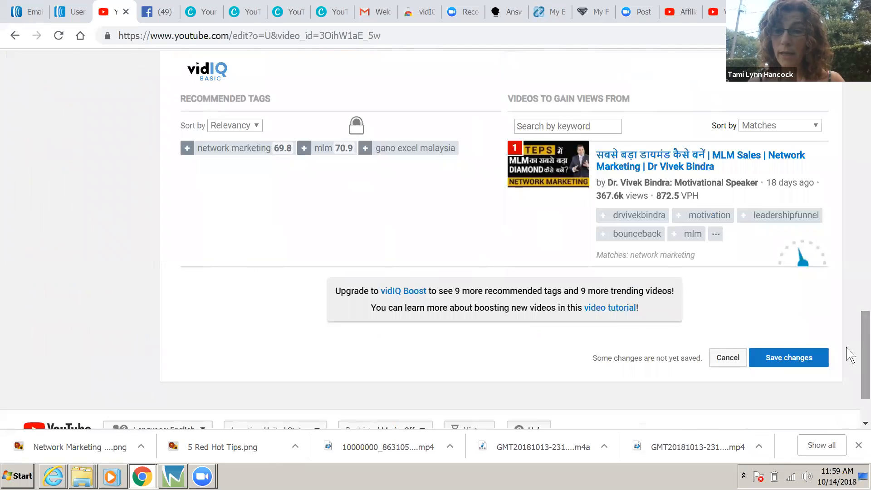
pyautogui.click(789, 354)
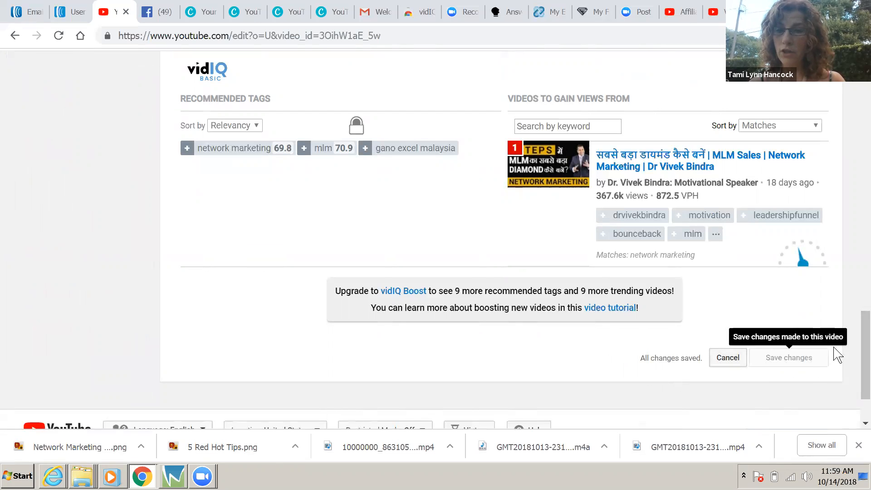
# Return to the channel's video list, reload it and check the "Network Marketing Tips and Tricks" entry.
pyautogui.click(17, 37)
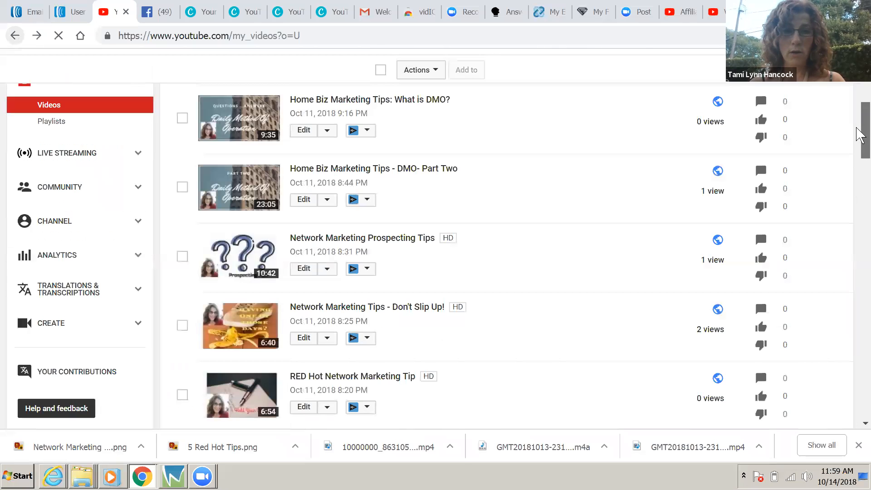
pyautogui.moveTo(859, 134); pyautogui.dragTo(860, 320)
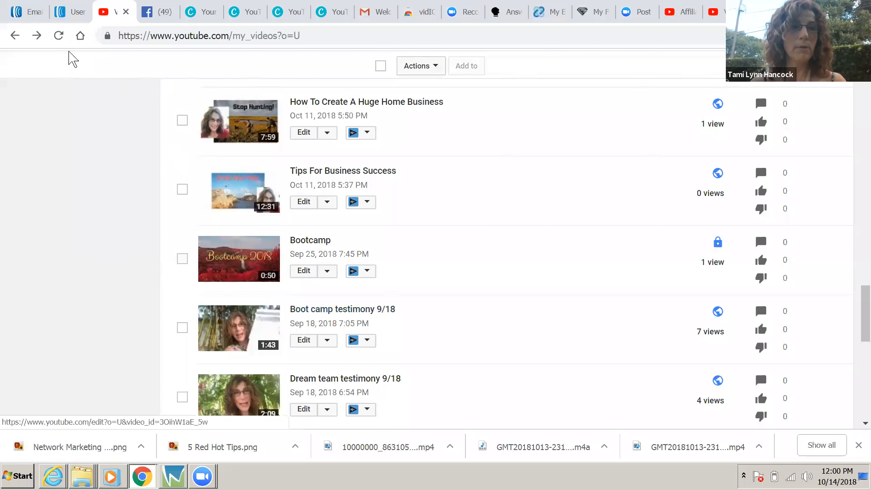
pyautogui.click(59, 35)
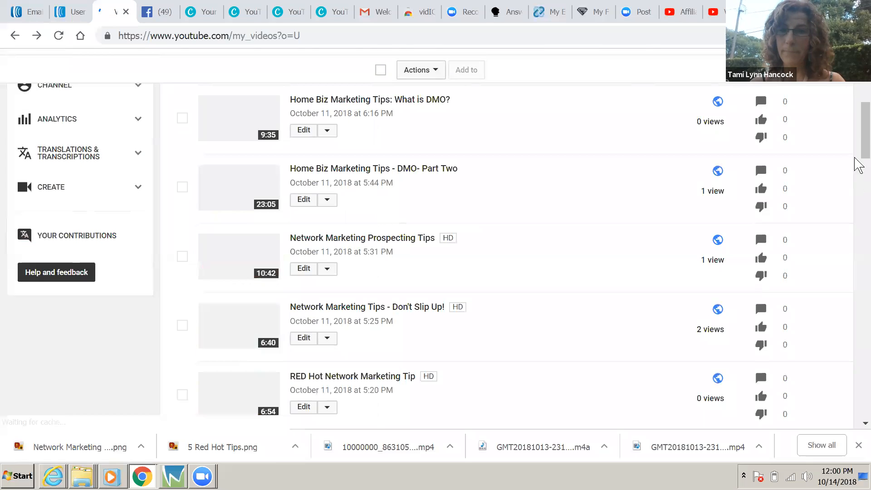
pyautogui.moveTo(859, 140); pyautogui.dragTo(859, 322)
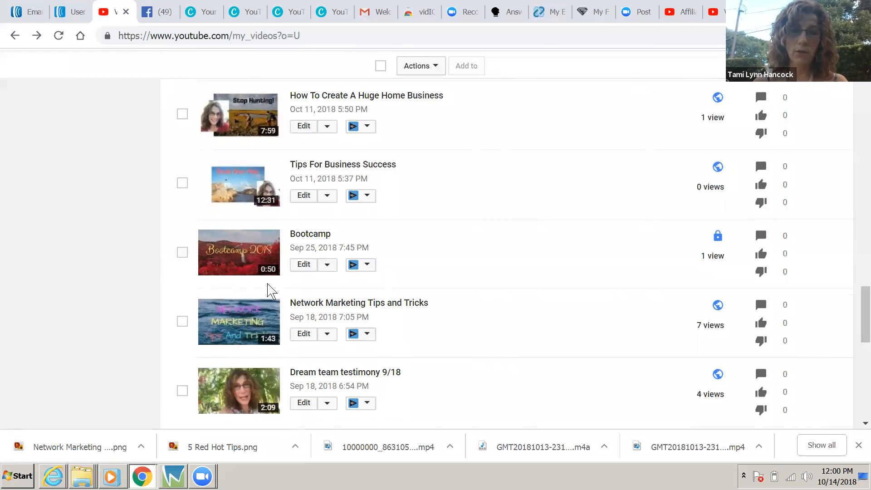